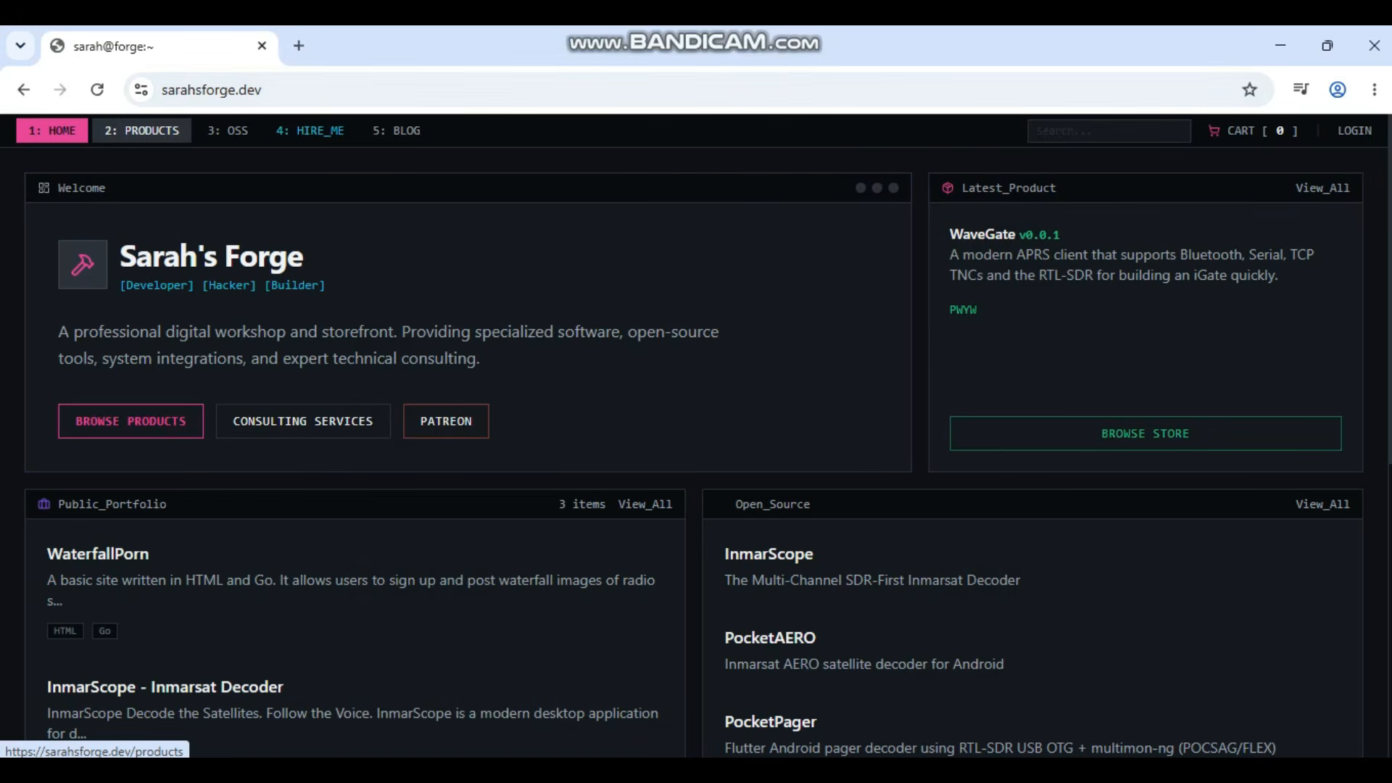
# Step: Open the Sarah's Forge PRODUCTS catalog and scroll down to the CellScope card
pyautogui.click(142, 131)
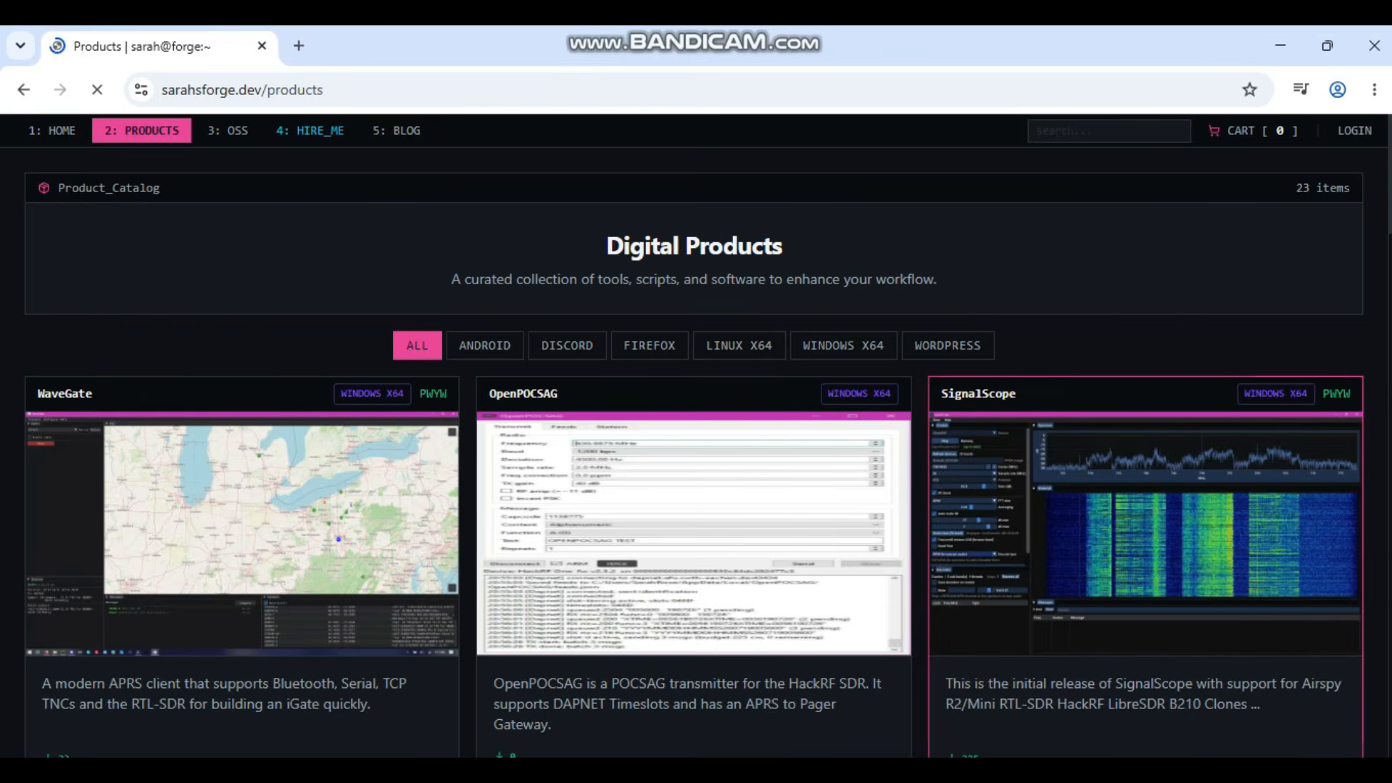
pyautogui.scroll(-3, 1145, 508)
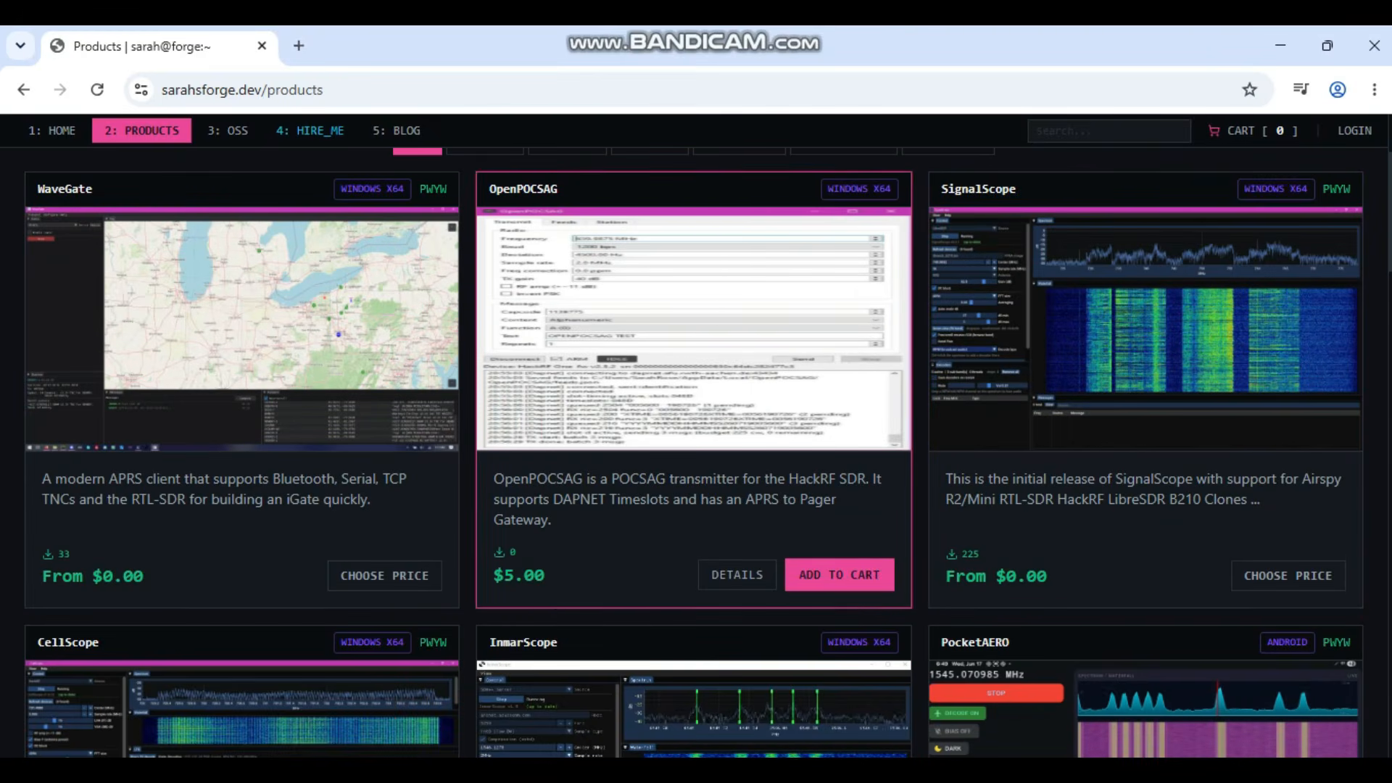
pyautogui.scroll(-1, 696, 436)
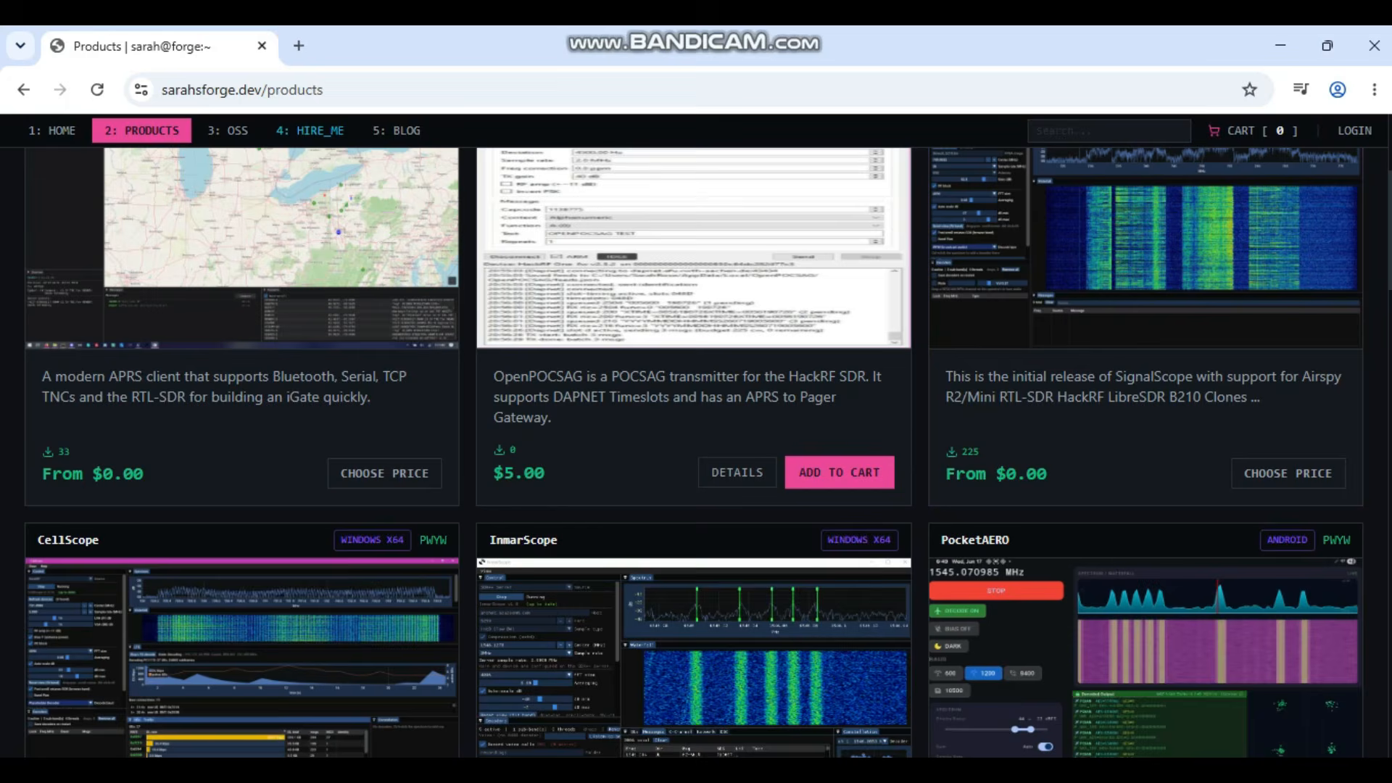
pyautogui.scroll(-6, 696, 435)
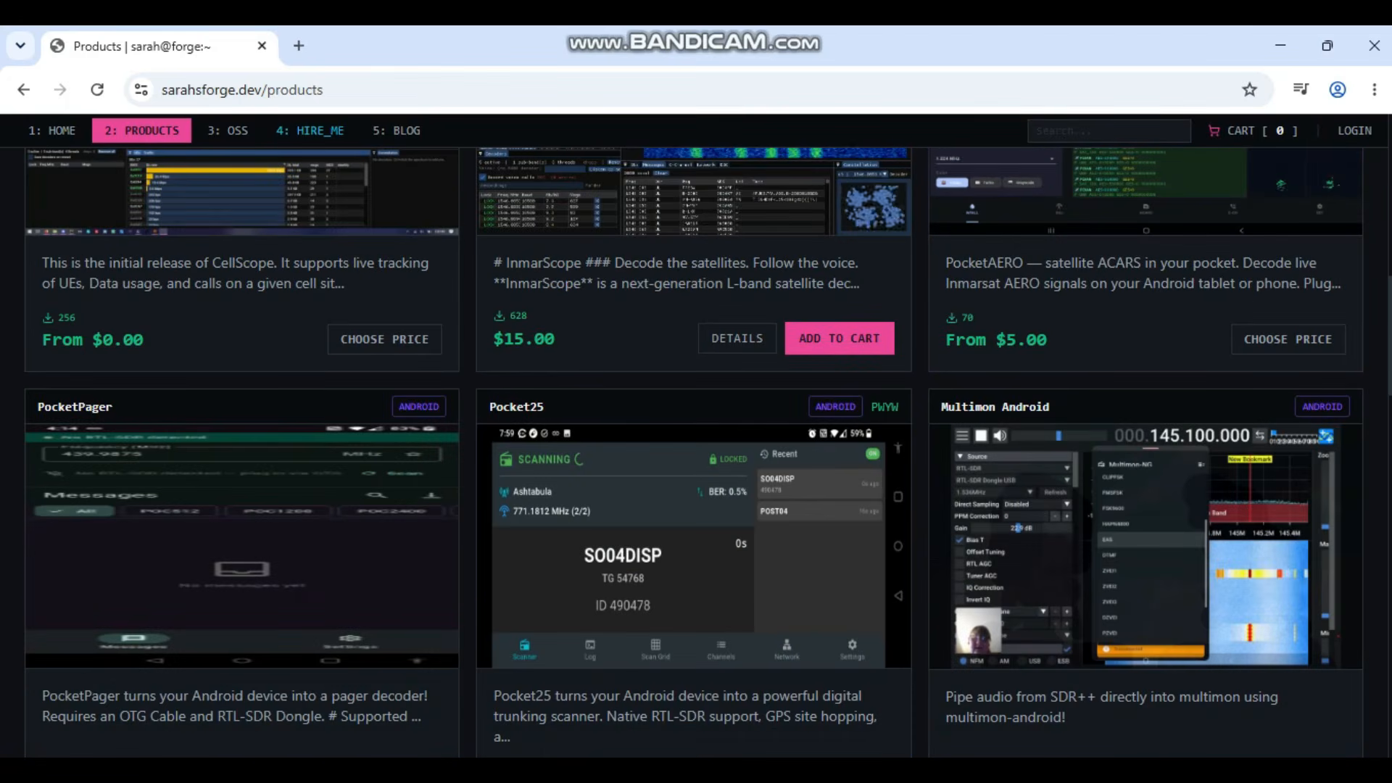
pyautogui.scroll(6, 697, 435)
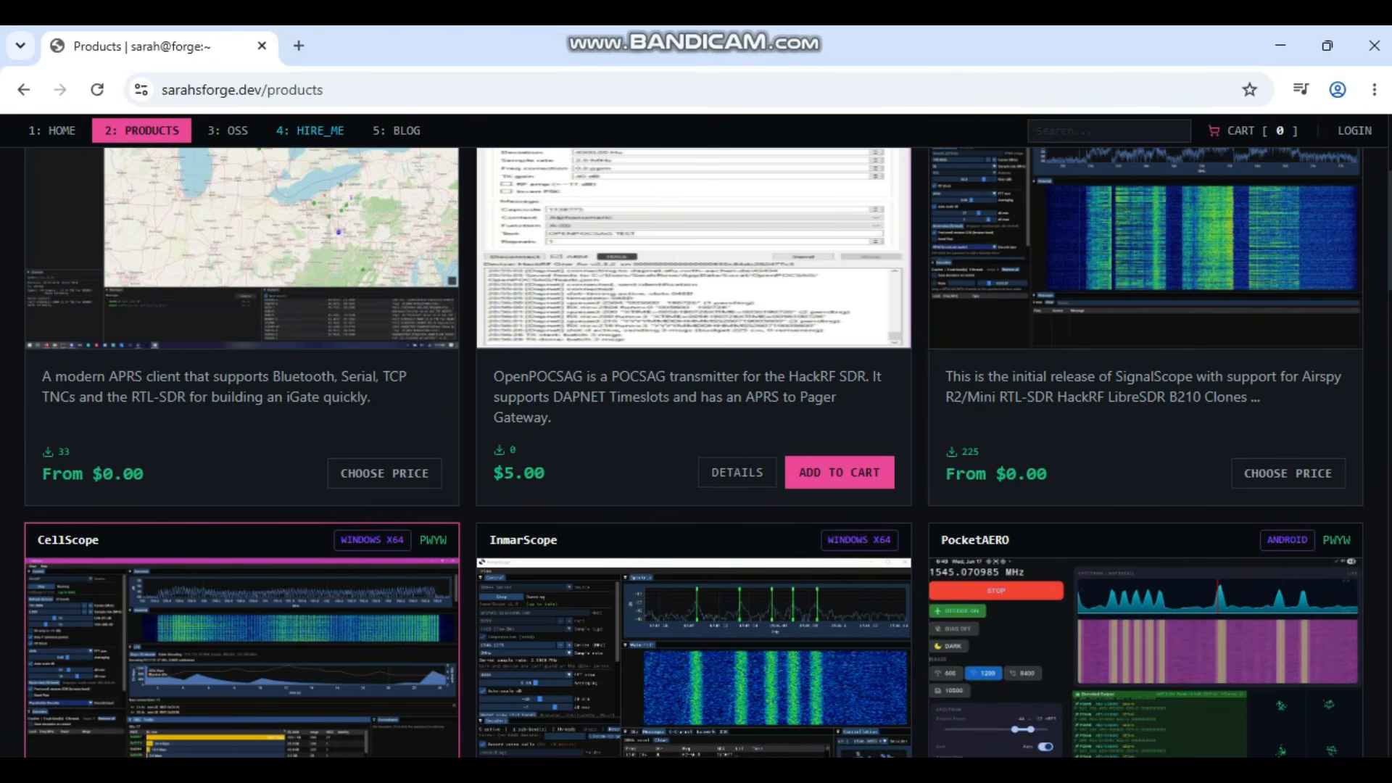
pyautogui.scroll(1, 243, 689)
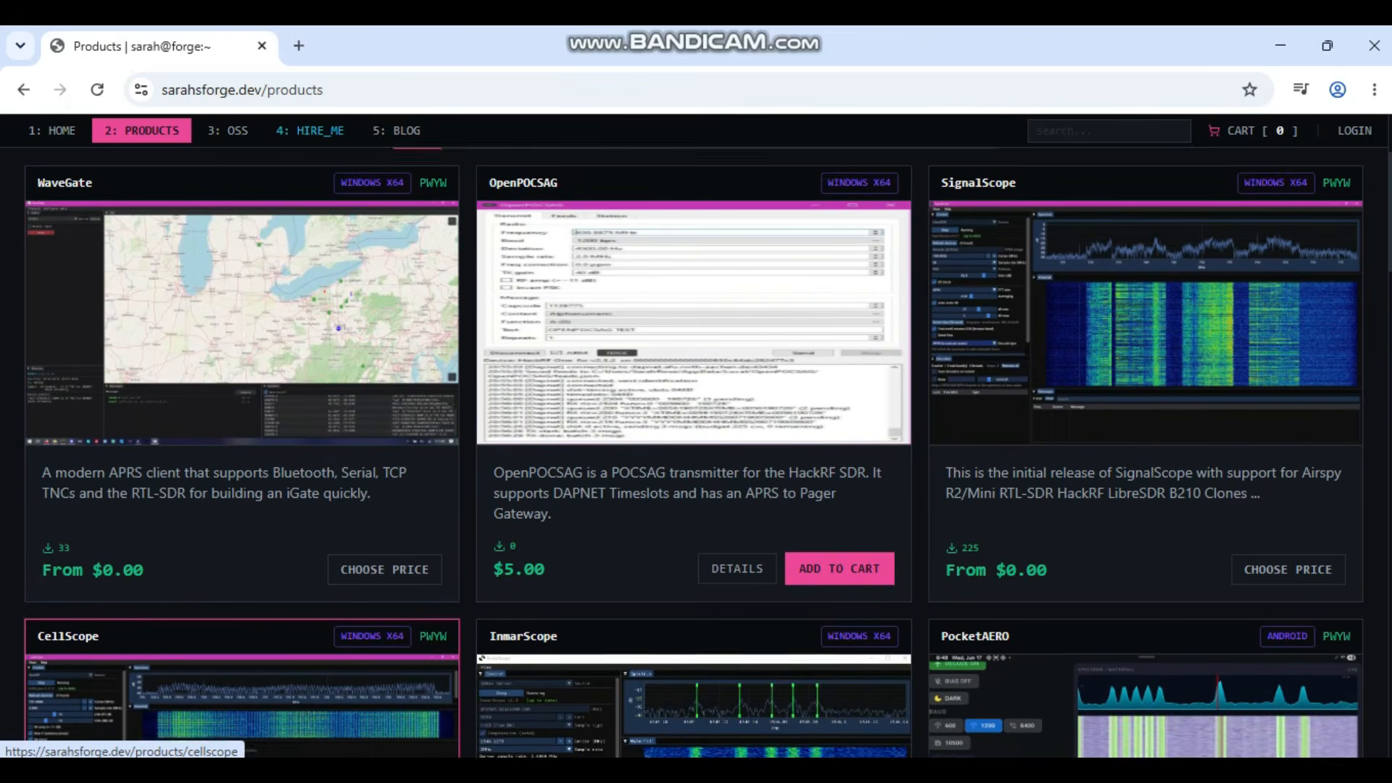
pyautogui.scroll(-2, 243, 689)
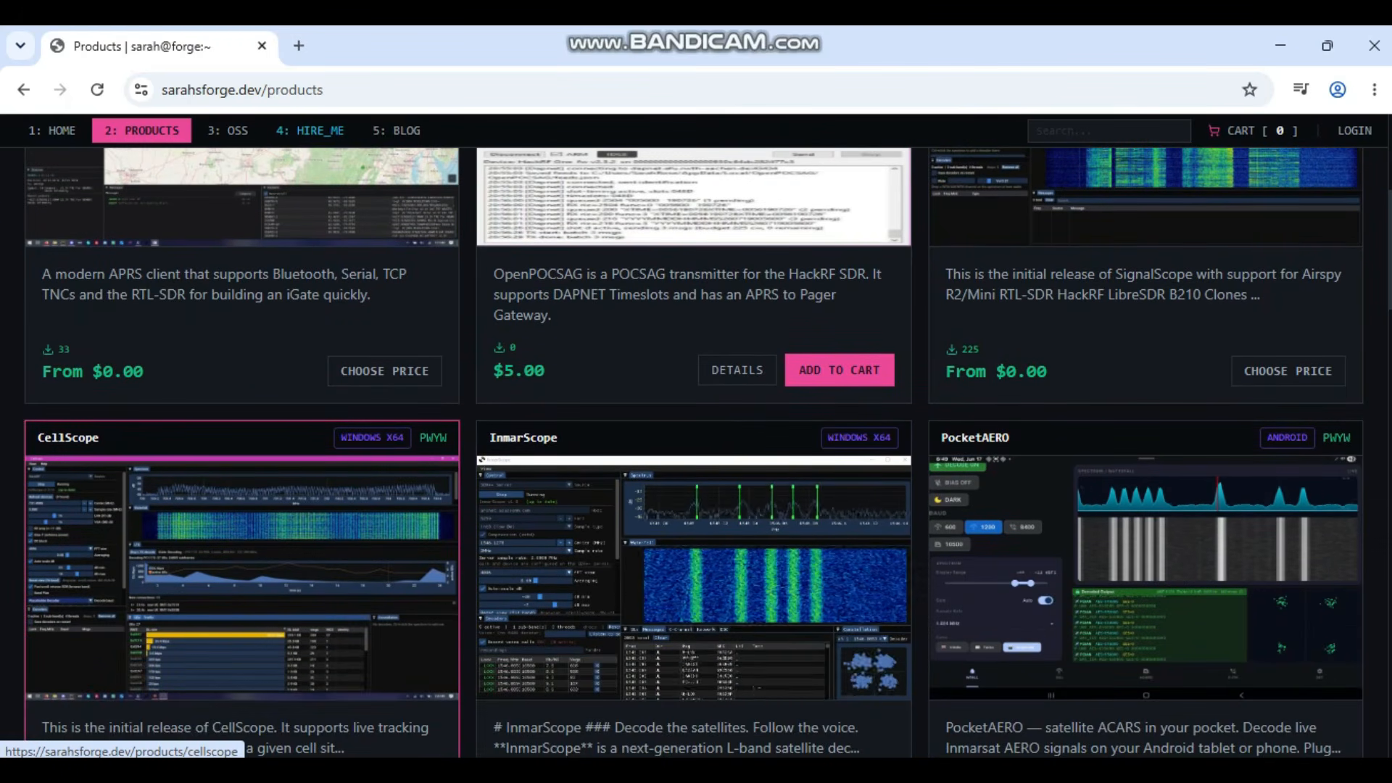
pyautogui.scroll(1, 243, 689)
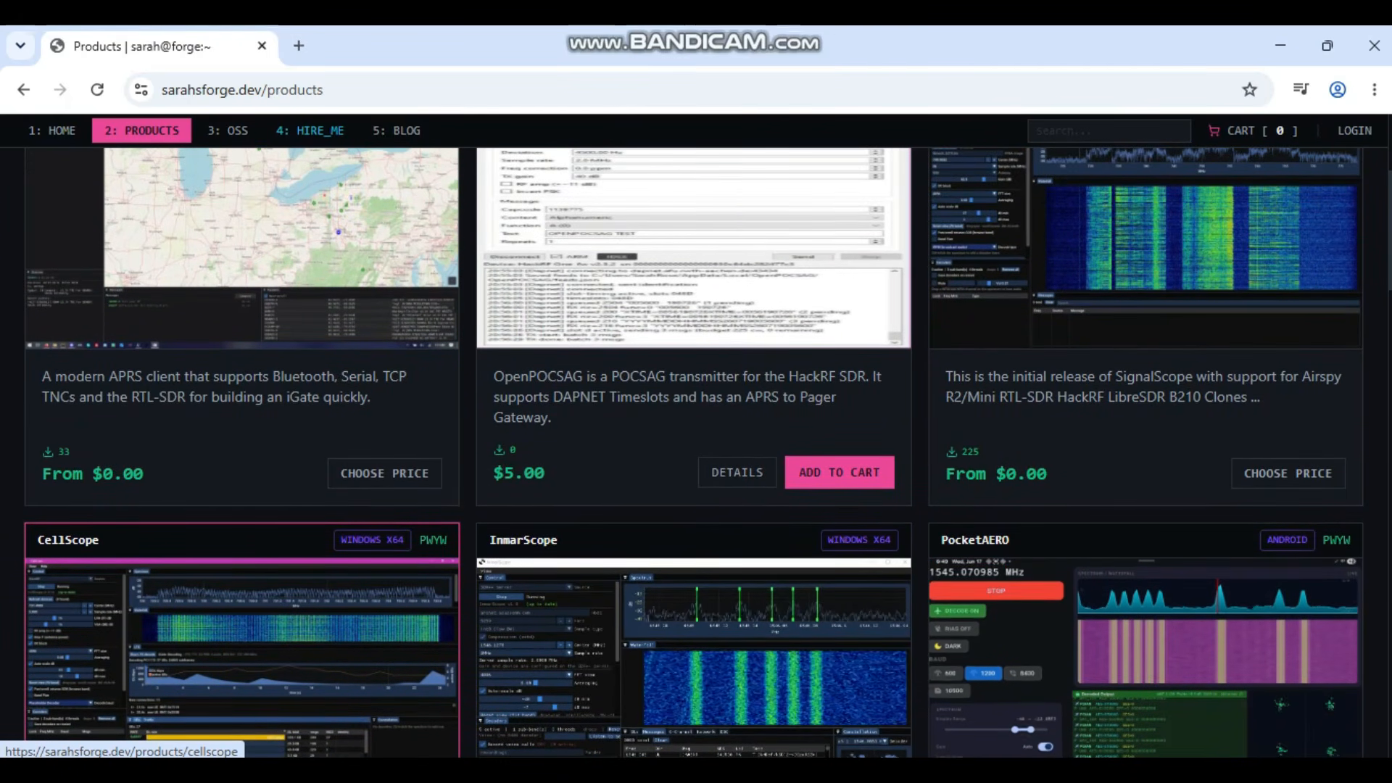
pyautogui.scroll(-2, 243, 688)
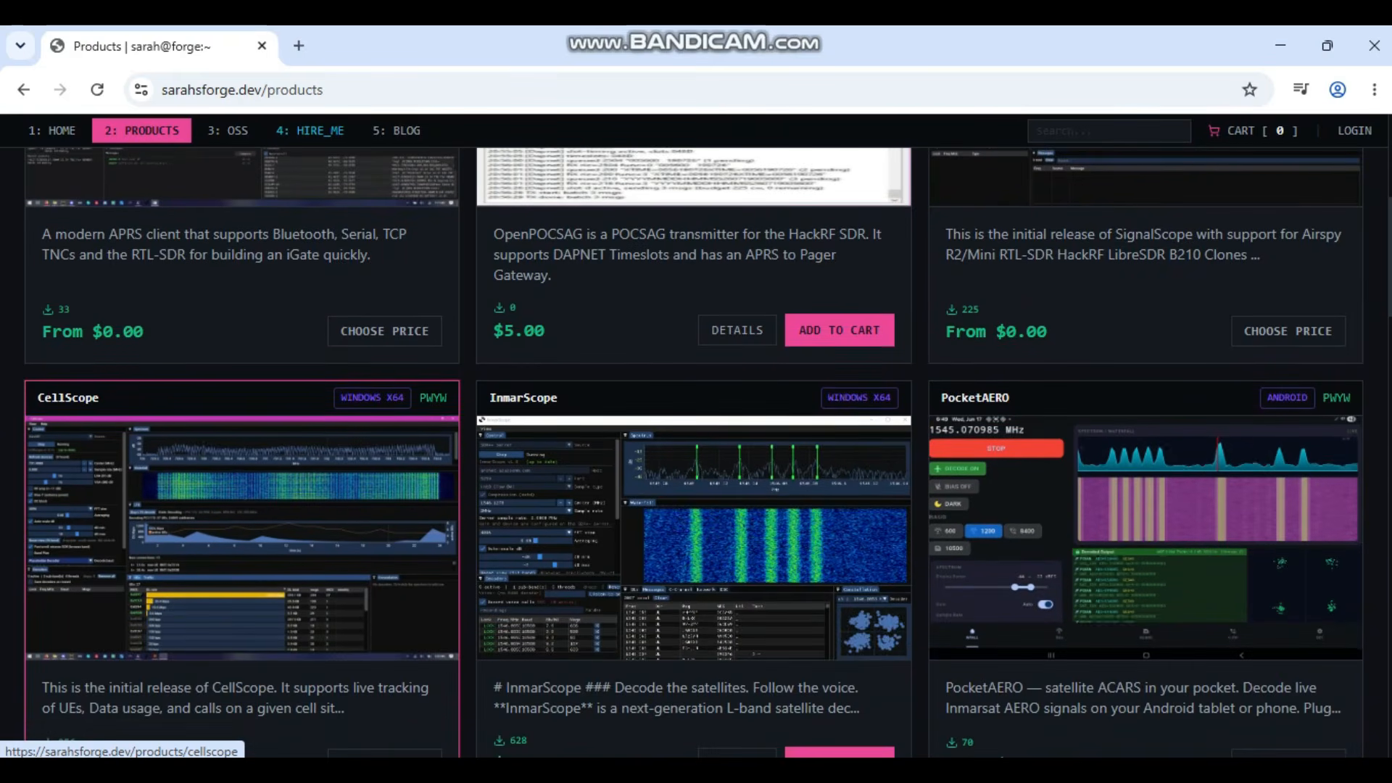
pyautogui.scroll(-1, 242, 689)
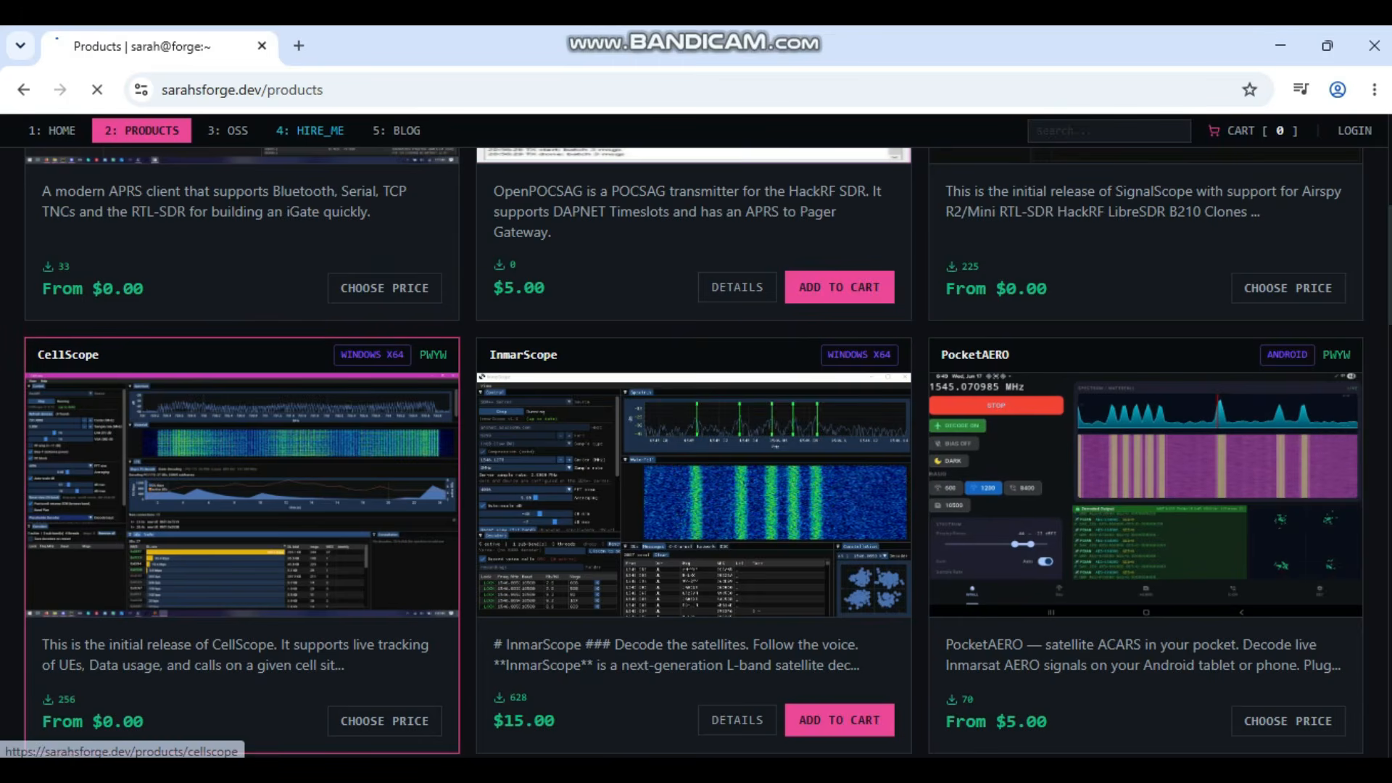
# Step: Open the CellScope v0.0.2 product page and scroll back up to its 10.00 suggested-price panel
pyautogui.click(239, 492)
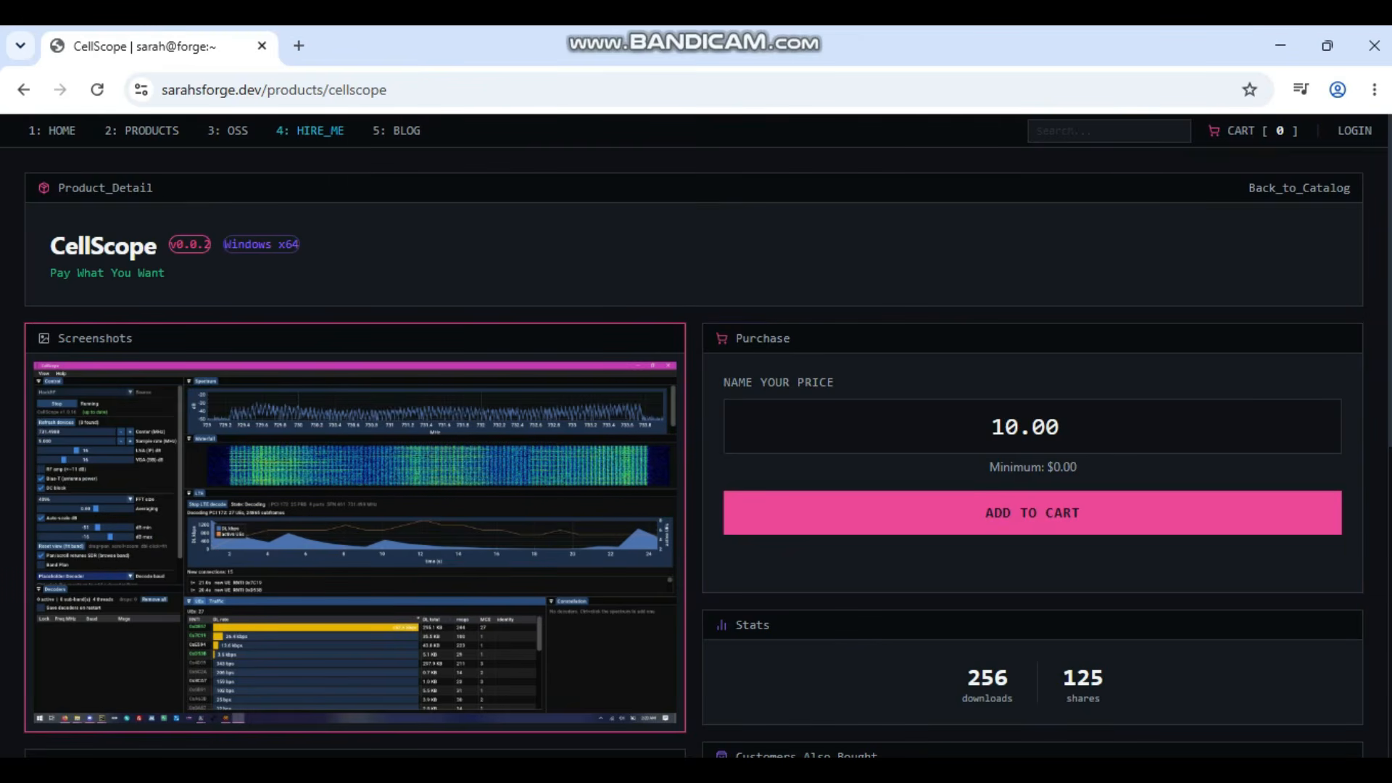
pyautogui.scroll(-1, 356, 435)
pyautogui.scroll(-1, 355, 436)
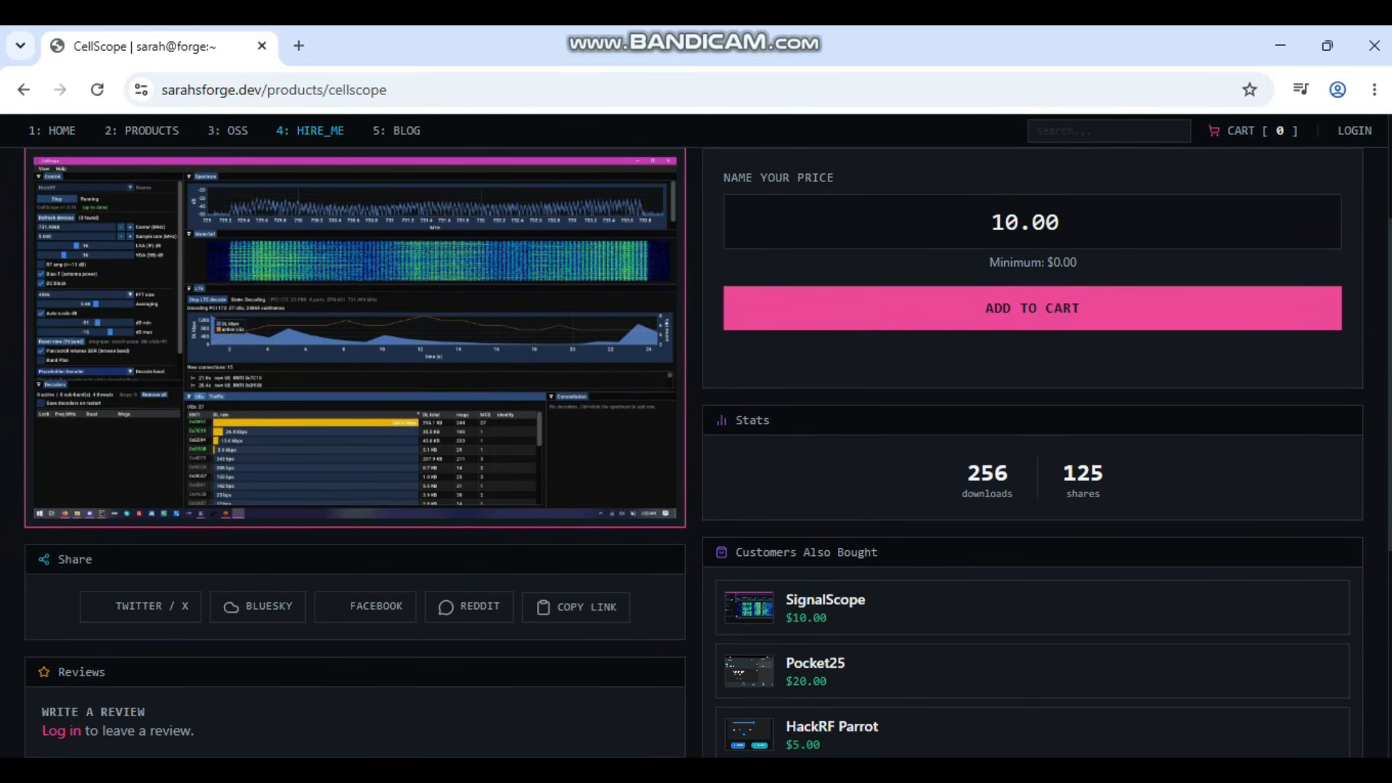
pyautogui.scroll(-3, 356, 435)
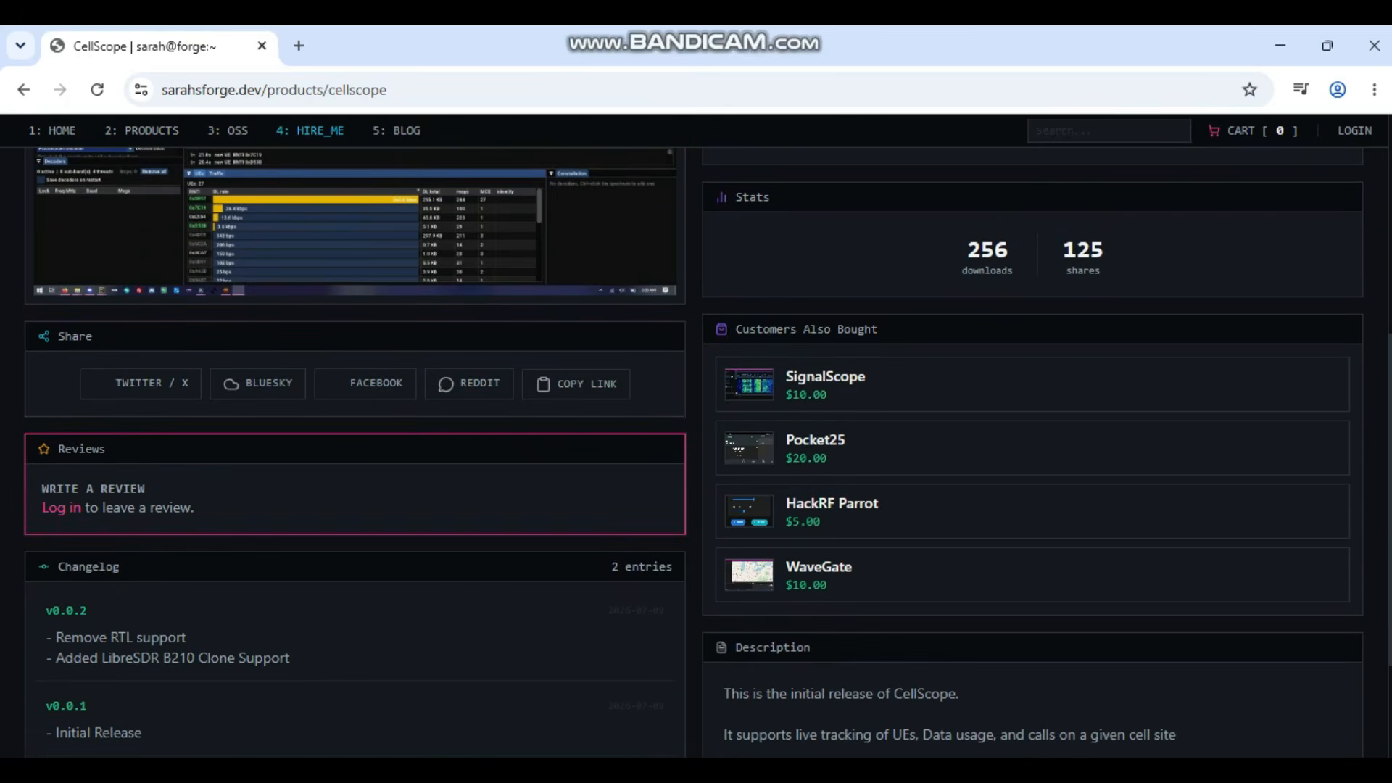
pyautogui.scroll(-1, 356, 458)
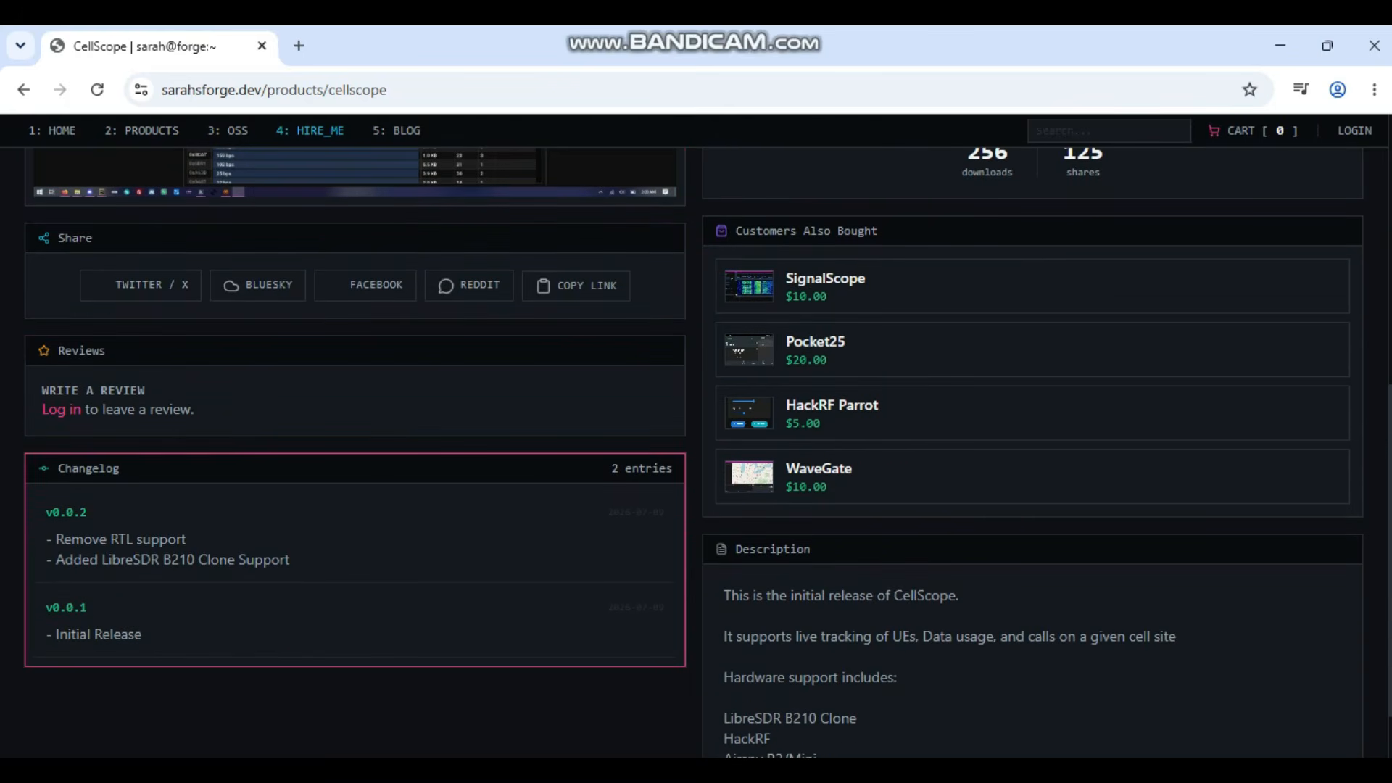
pyautogui.scroll(-1, 356, 458)
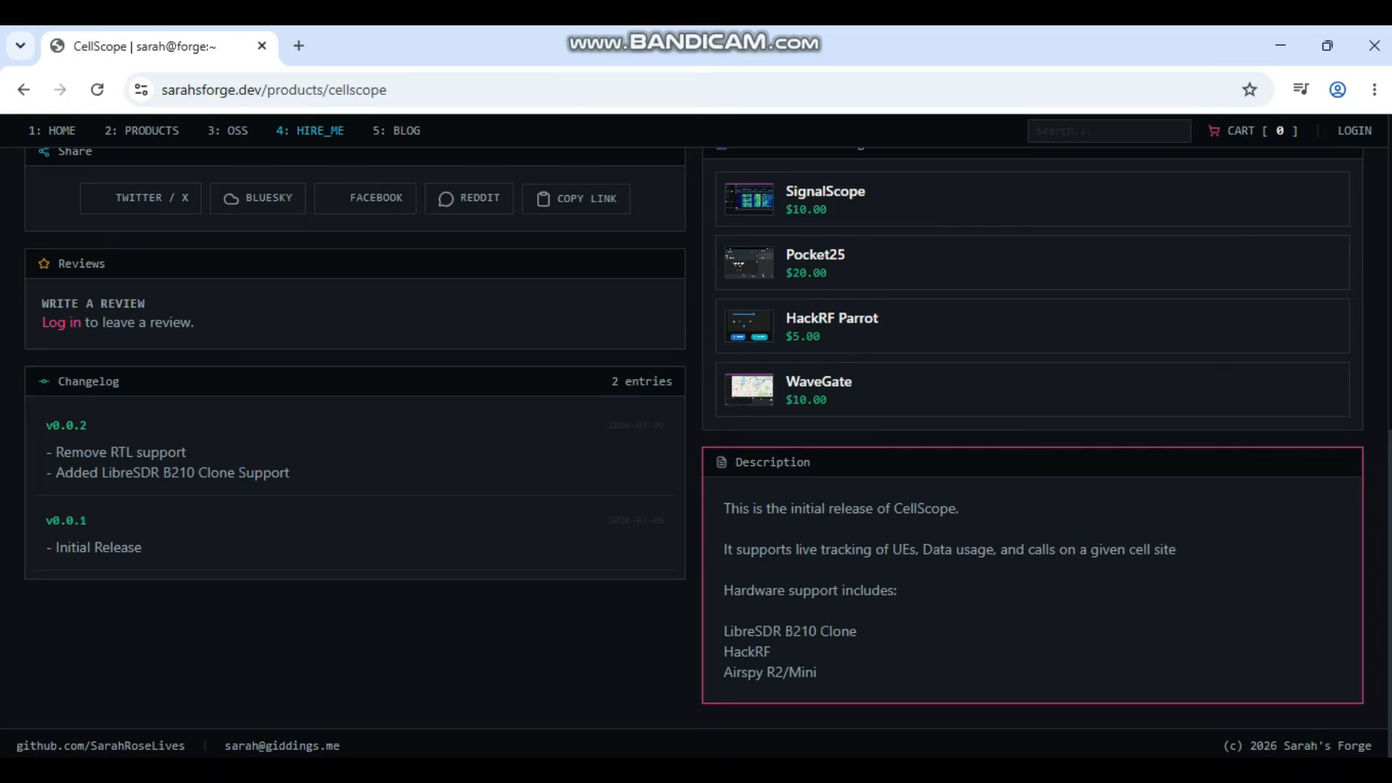
pyautogui.scroll(4, 1014, 619)
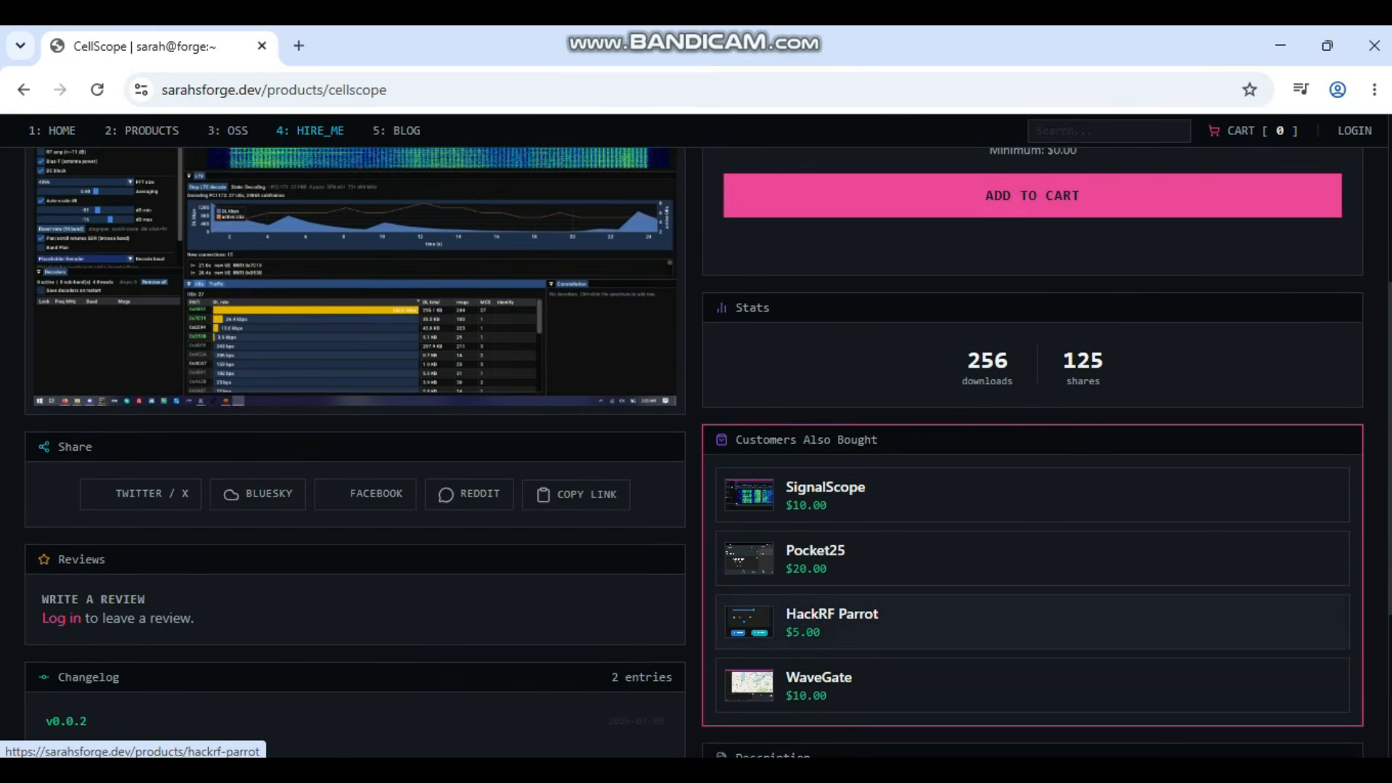
pyautogui.scroll(2, 1015, 601)
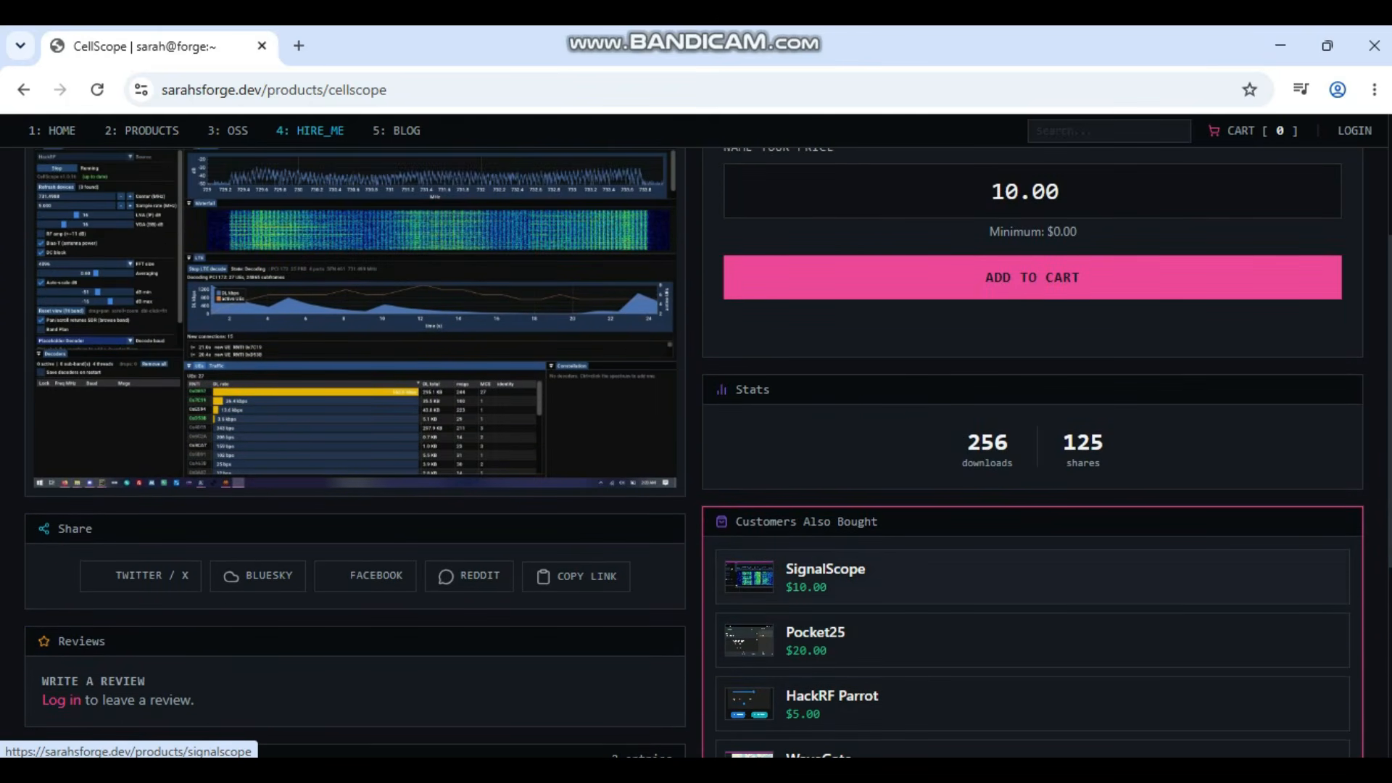
pyautogui.scroll(2, 1014, 602)
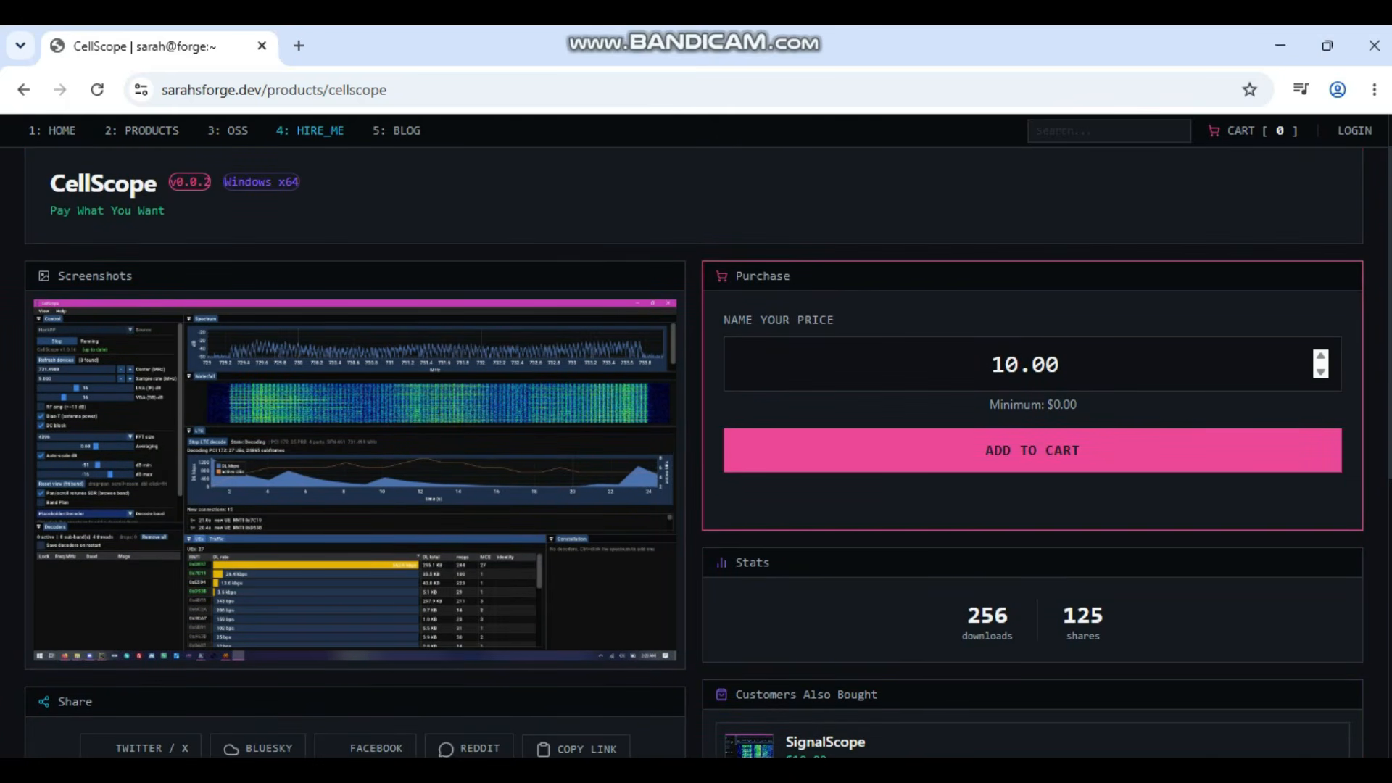
pyautogui.scroll(1, 1032, 464)
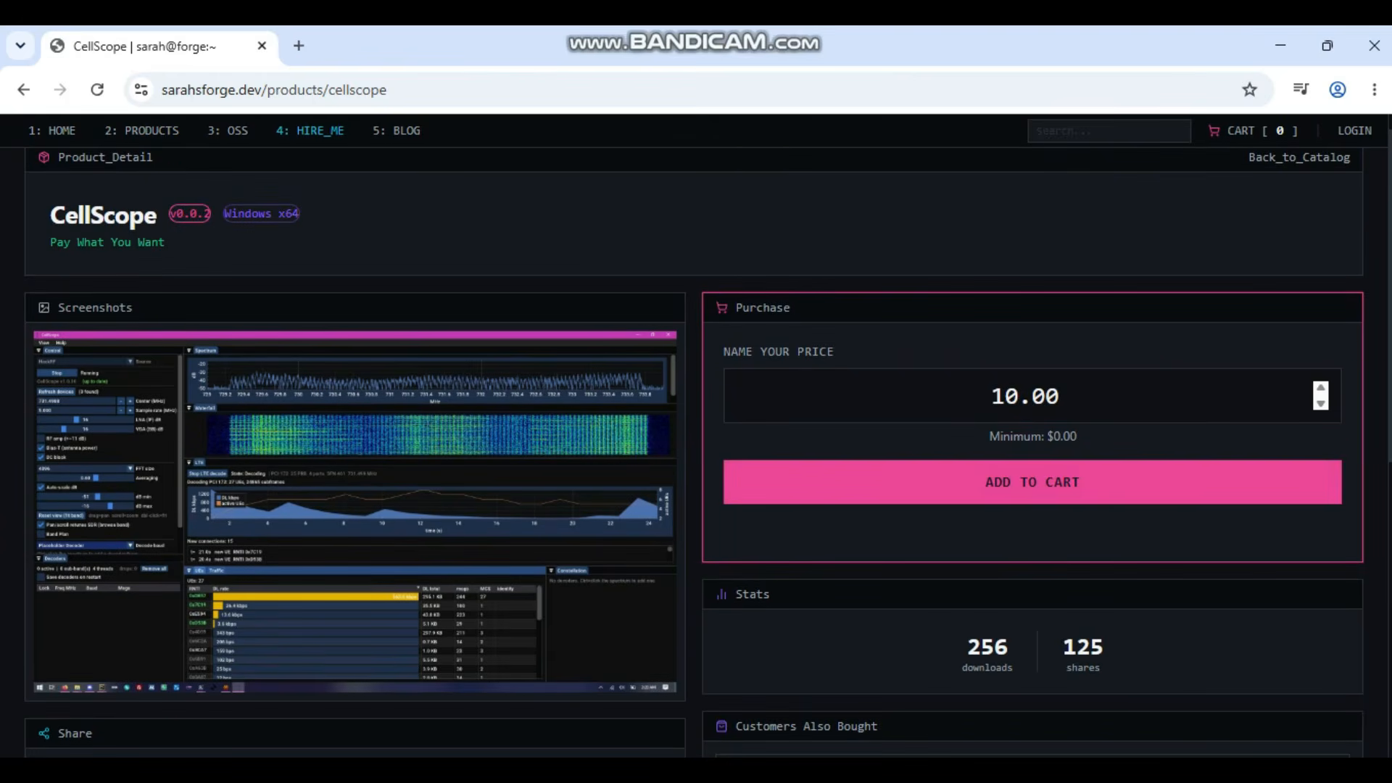
# Step: Replace the 10.00 price with 0, add CellScope to the cart, and proceed to checkout
pyautogui.tripleClick(1026, 396)
pyautogui.press('BackSpace')
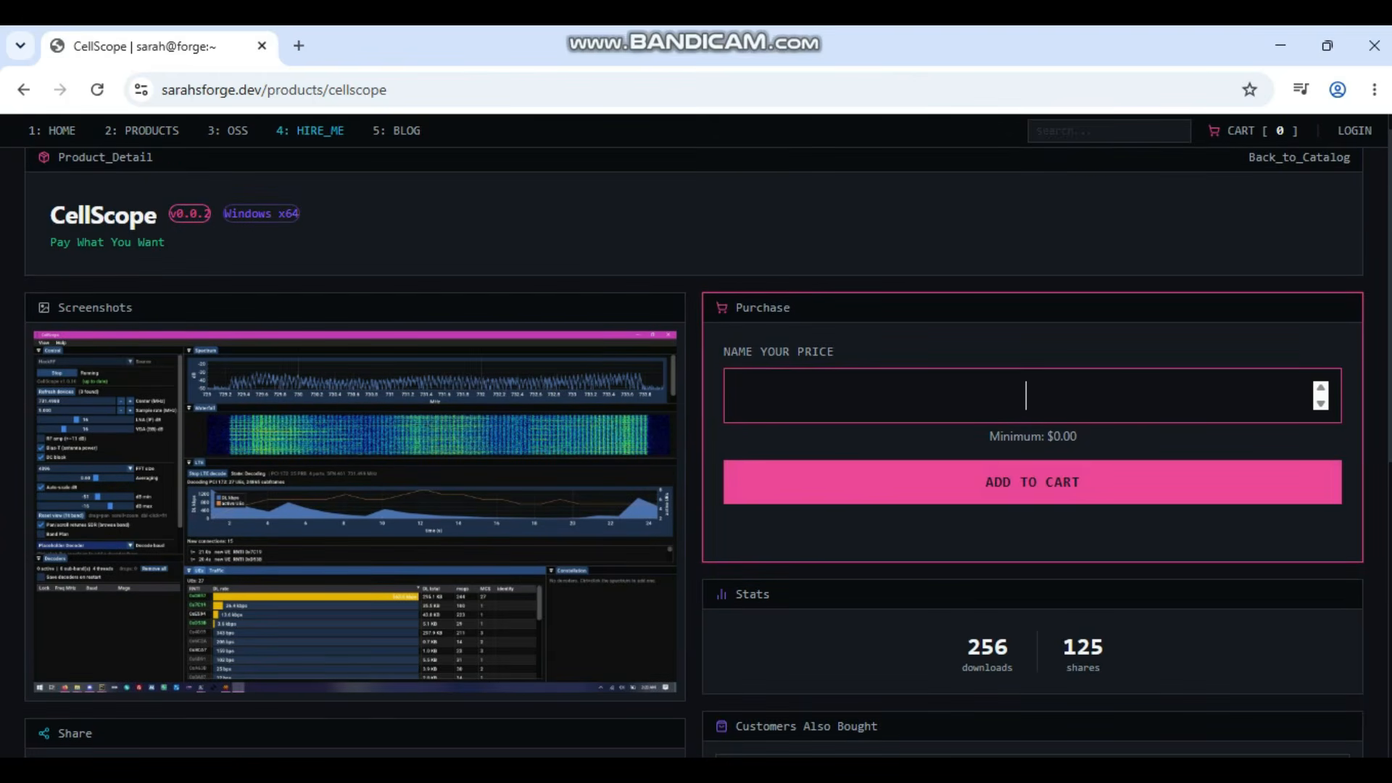
pyautogui.write('0')
pyautogui.press('Return')
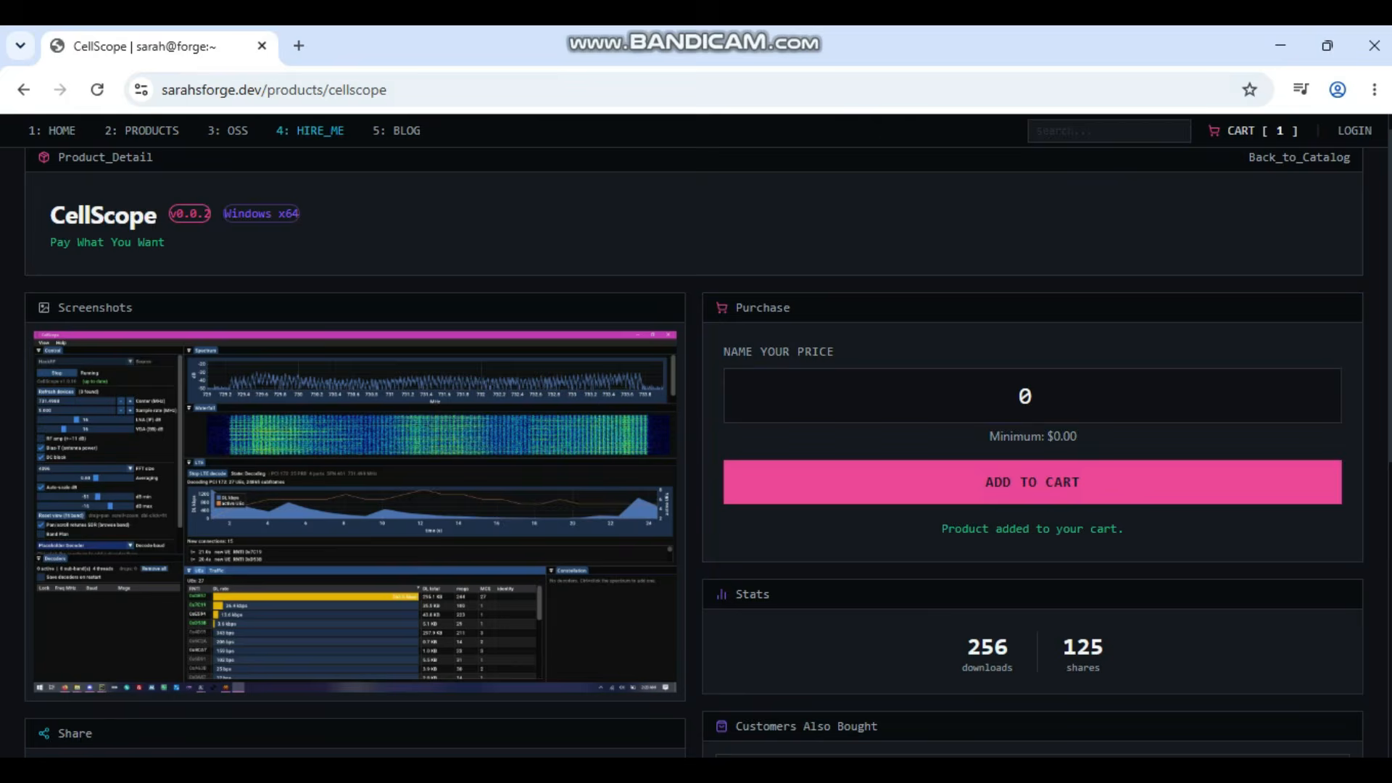
pyautogui.click(1253, 131)
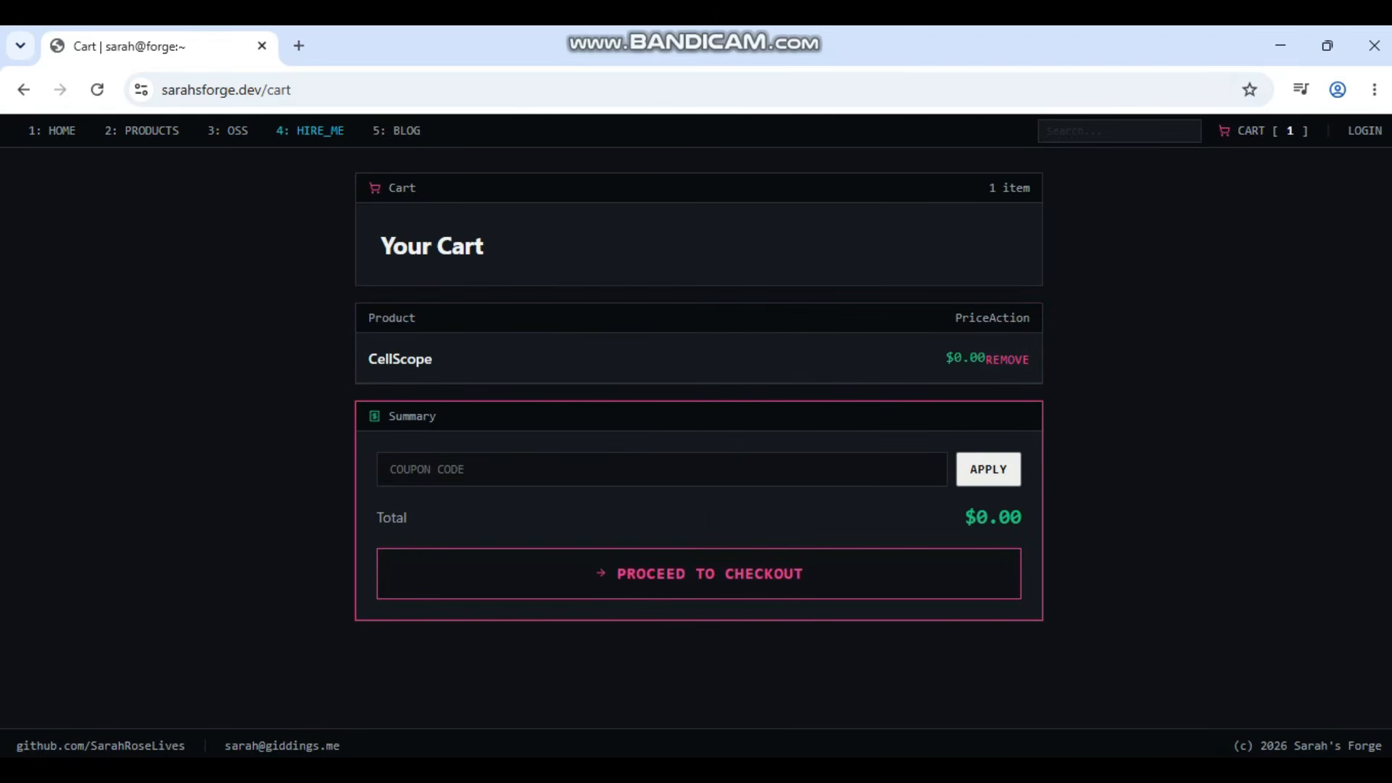
pyautogui.click(699, 573)
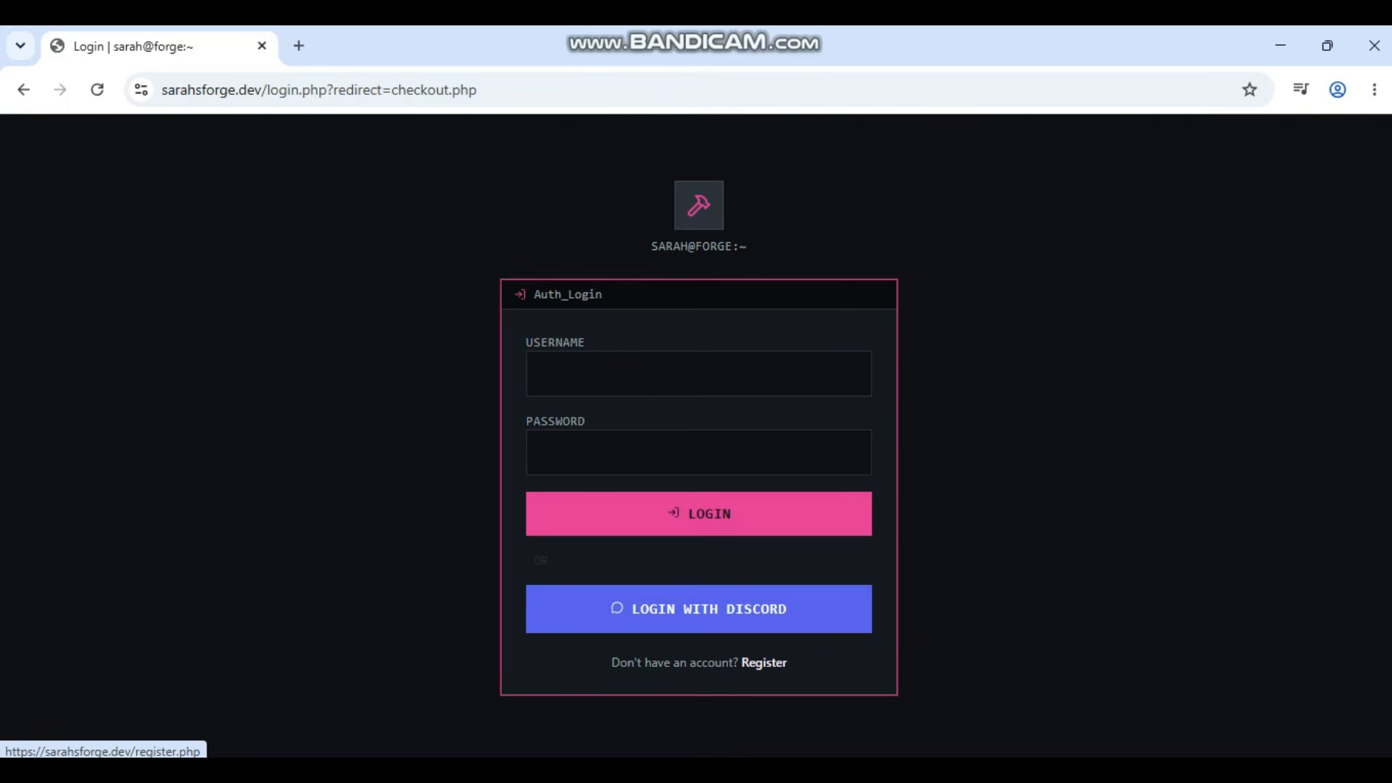
# Step: Log in to Sarah's Forge with the account username and password
pyautogui.click(649, 374)
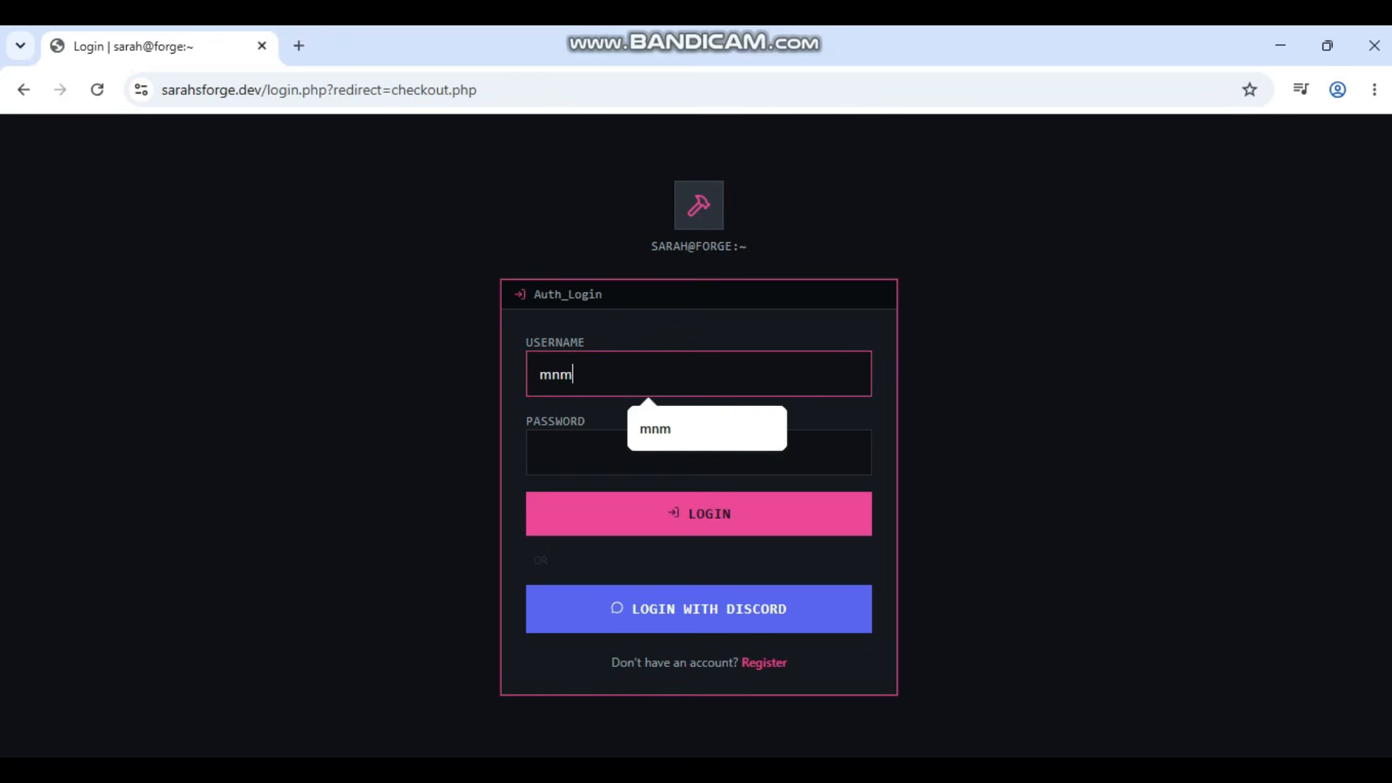
pyautogui.click(698, 454)
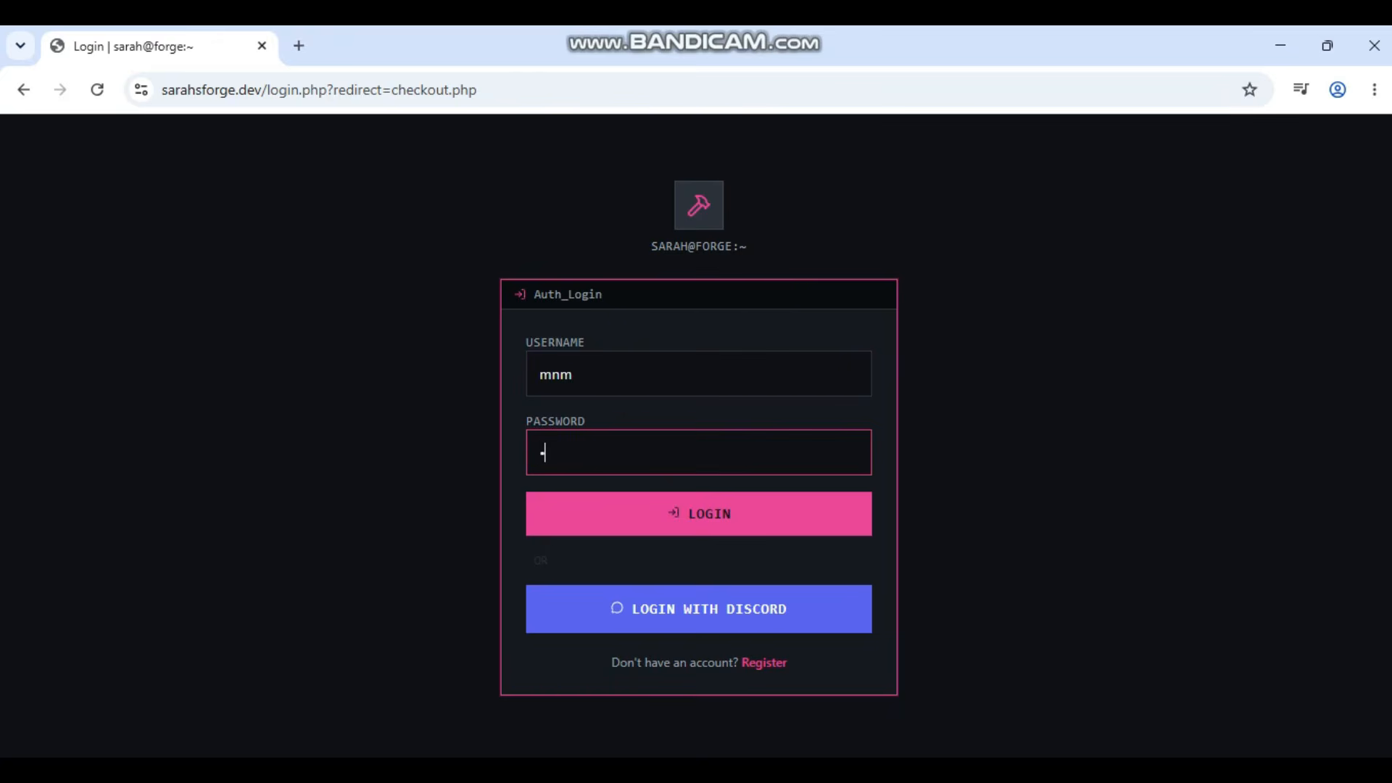
pyautogui.press('Return')
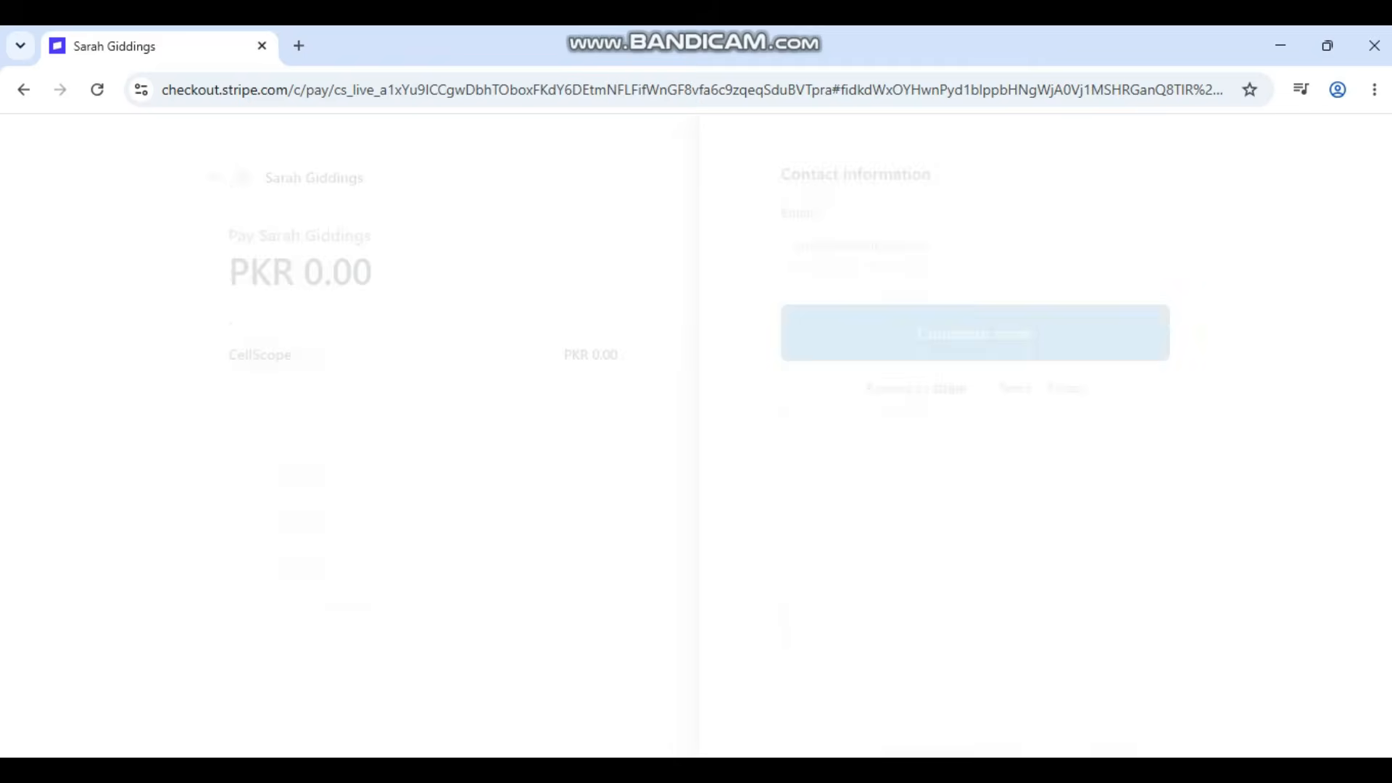
# Step: Accept the saved contact e-mail suggestion and complete the PKR 0.00 Stripe order
pyautogui.press('Down')
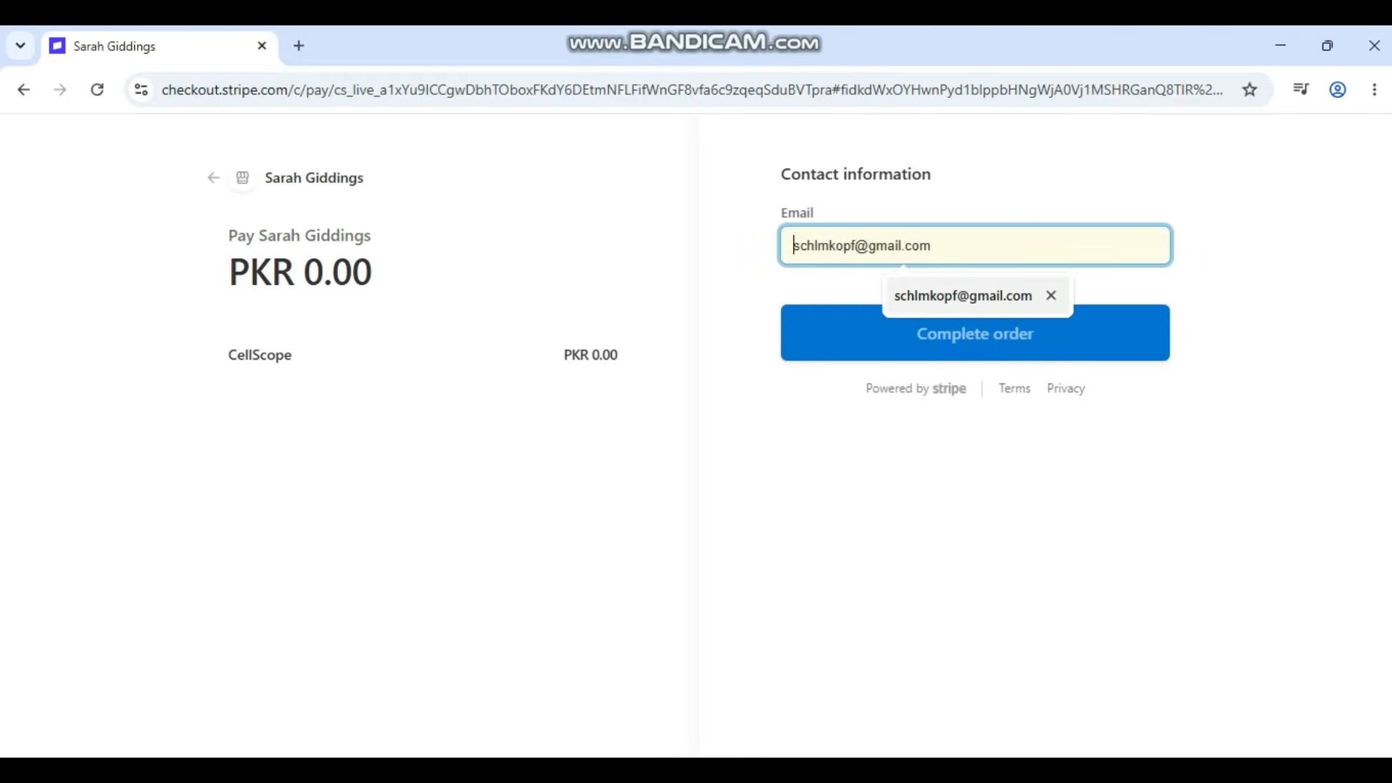
pyautogui.press('Return')
pyautogui.press('Return')
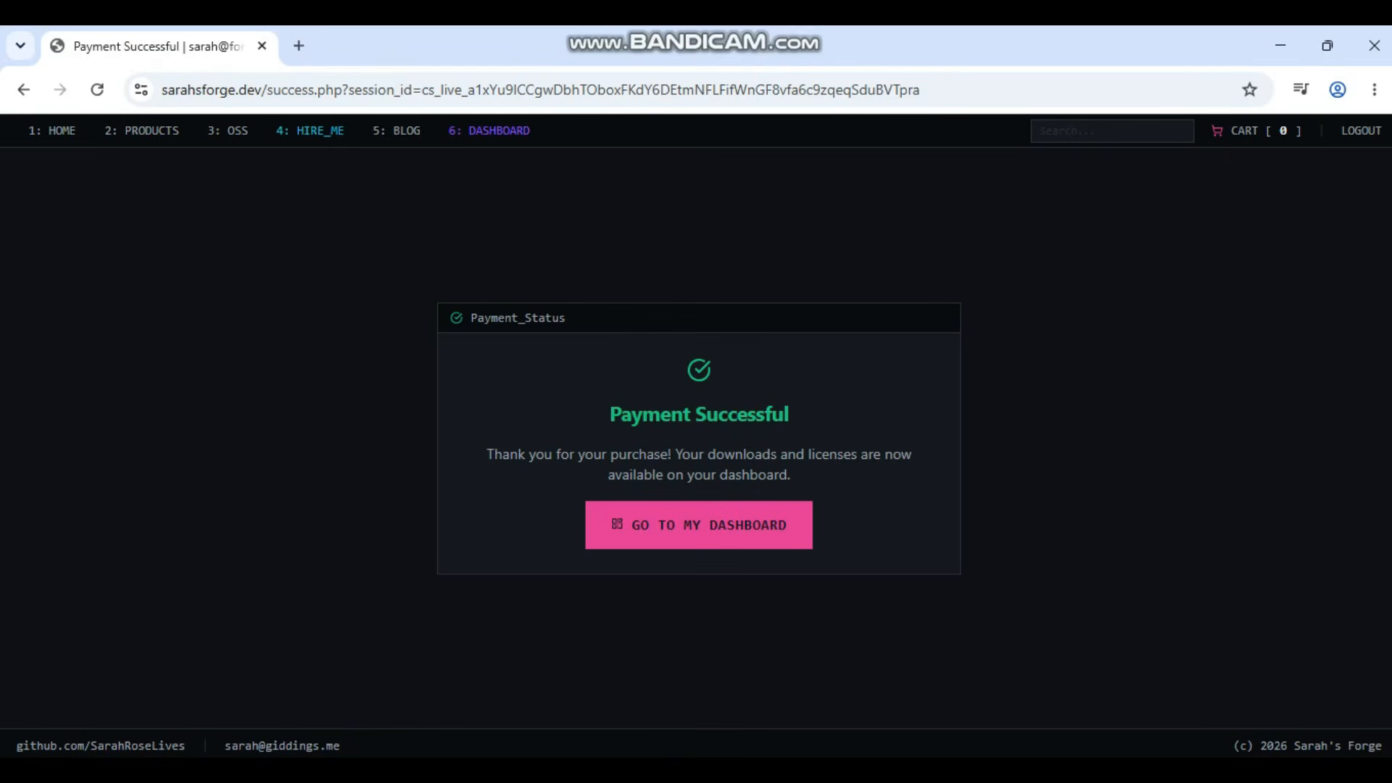
# Step: Go to the dashboard's CellScope downloads, then minimise the browser window
pyautogui.click(700, 524)
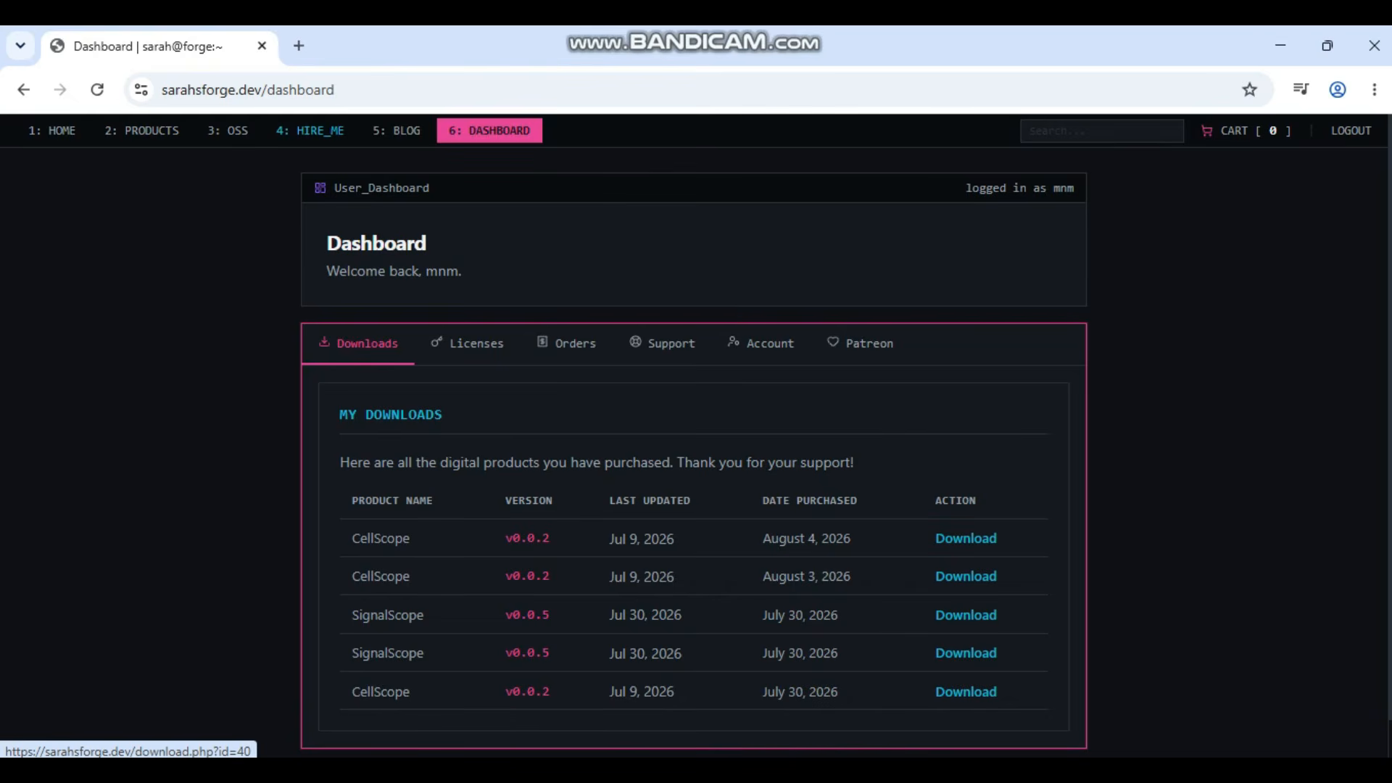
pyautogui.click(1281, 45)
# Step: Browse Downloads > prod_…_CellScope (2) > CellScope and select the CellScope application file
pyautogui.click(85, 358)
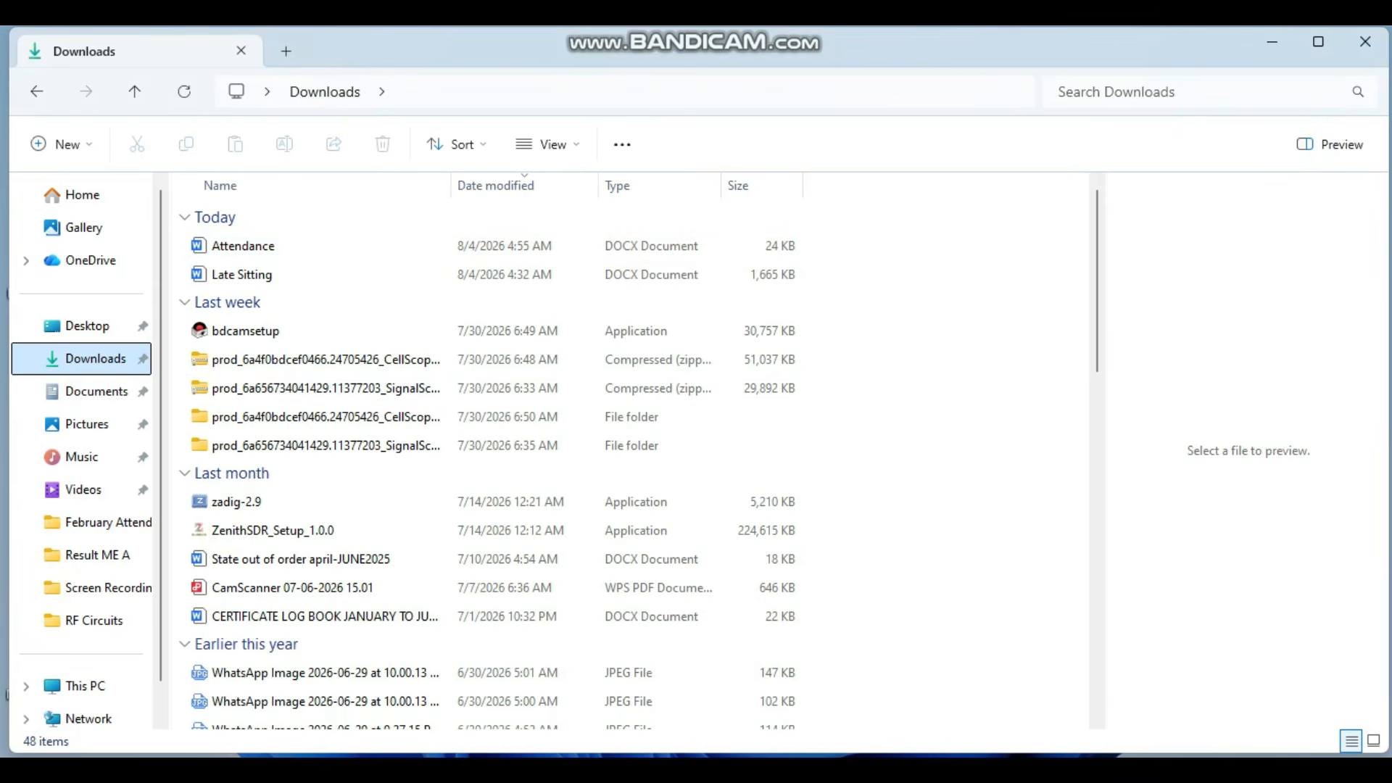
pyautogui.doubleClick(326, 417)
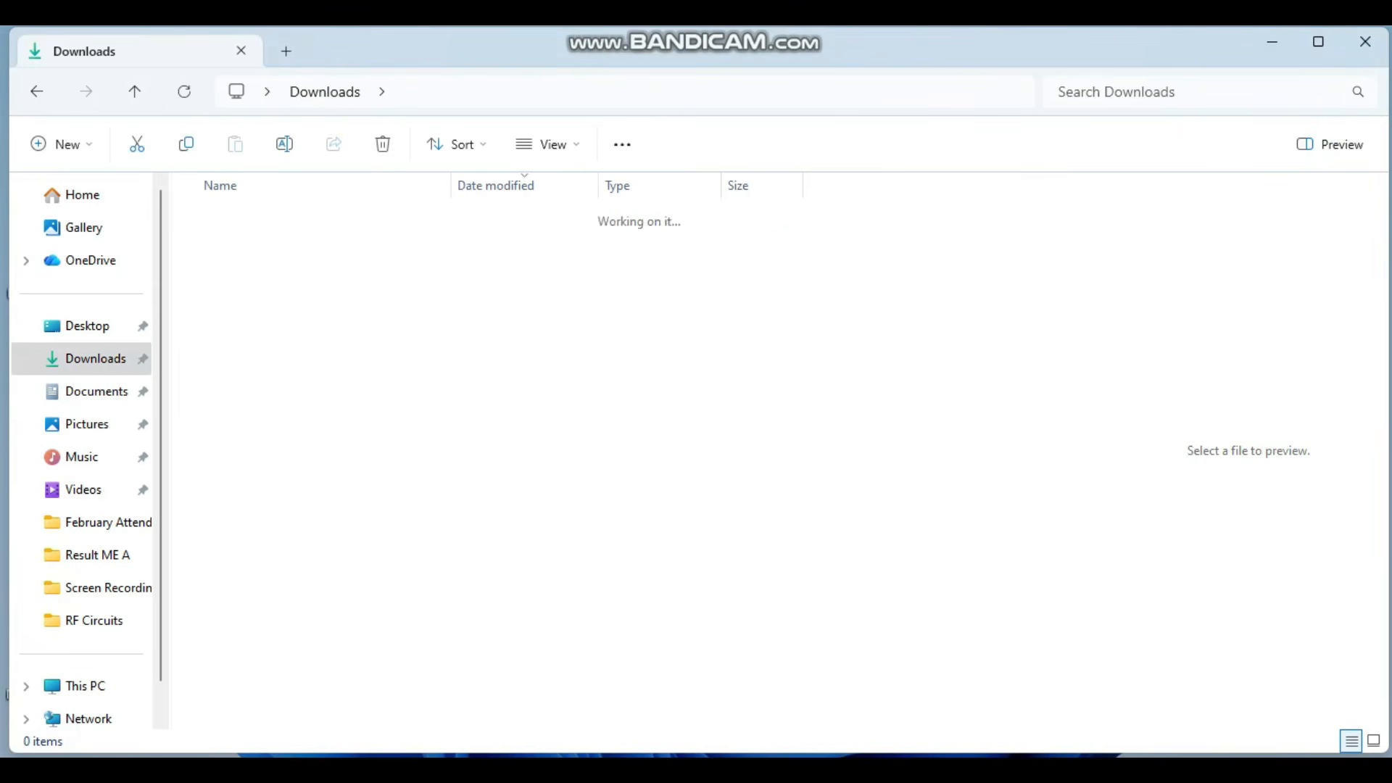
pyautogui.click(239, 245)
pyautogui.press('Return')
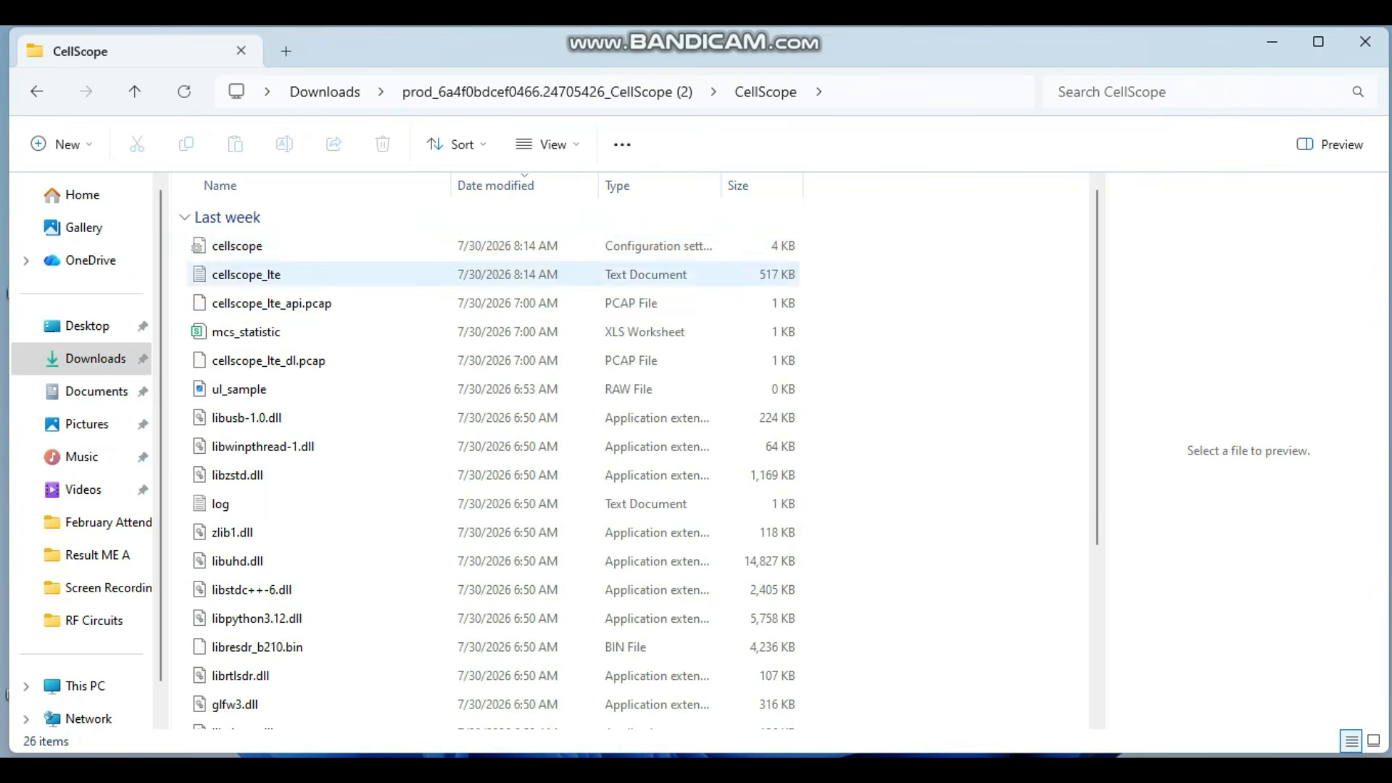
pyautogui.scroll(-1, 435, 336)
pyautogui.scroll(1, 435, 387)
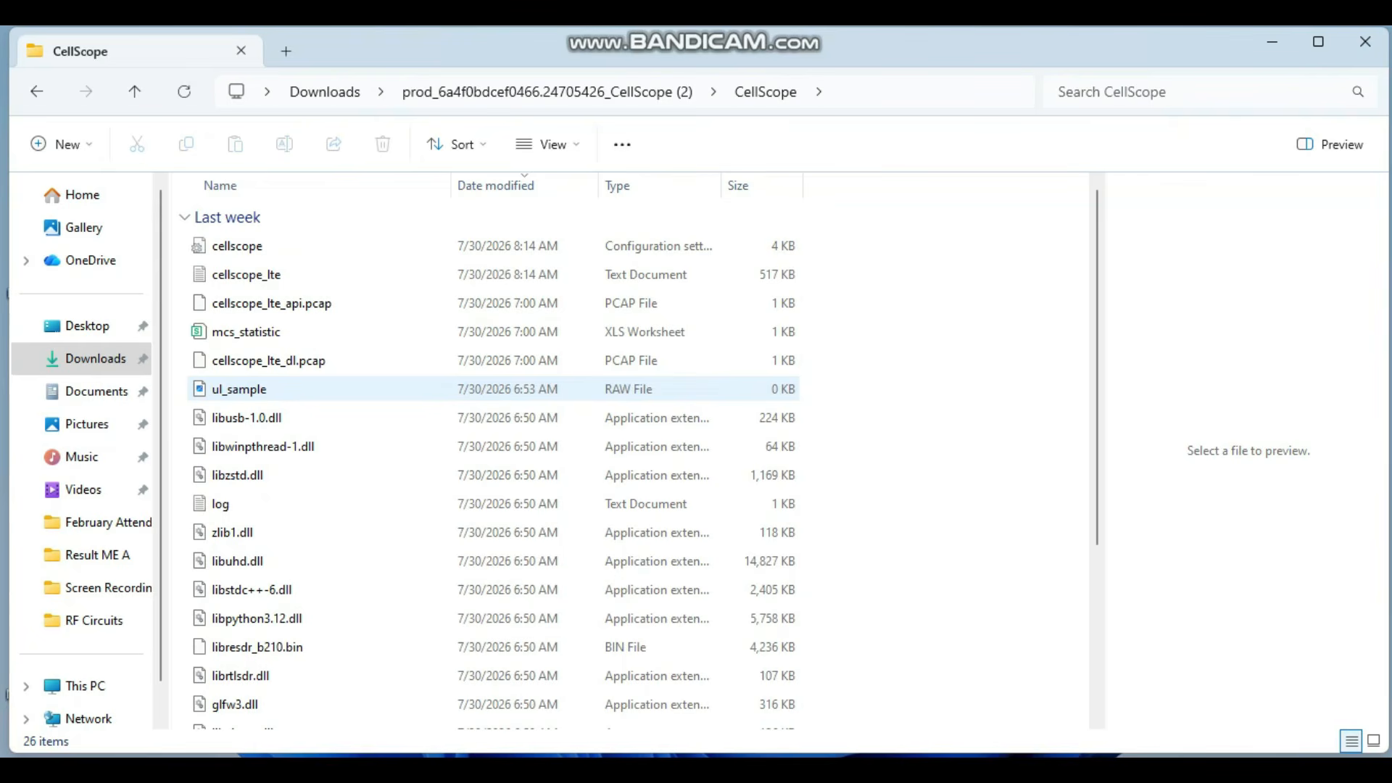
pyautogui.scroll(-2, 362, 406)
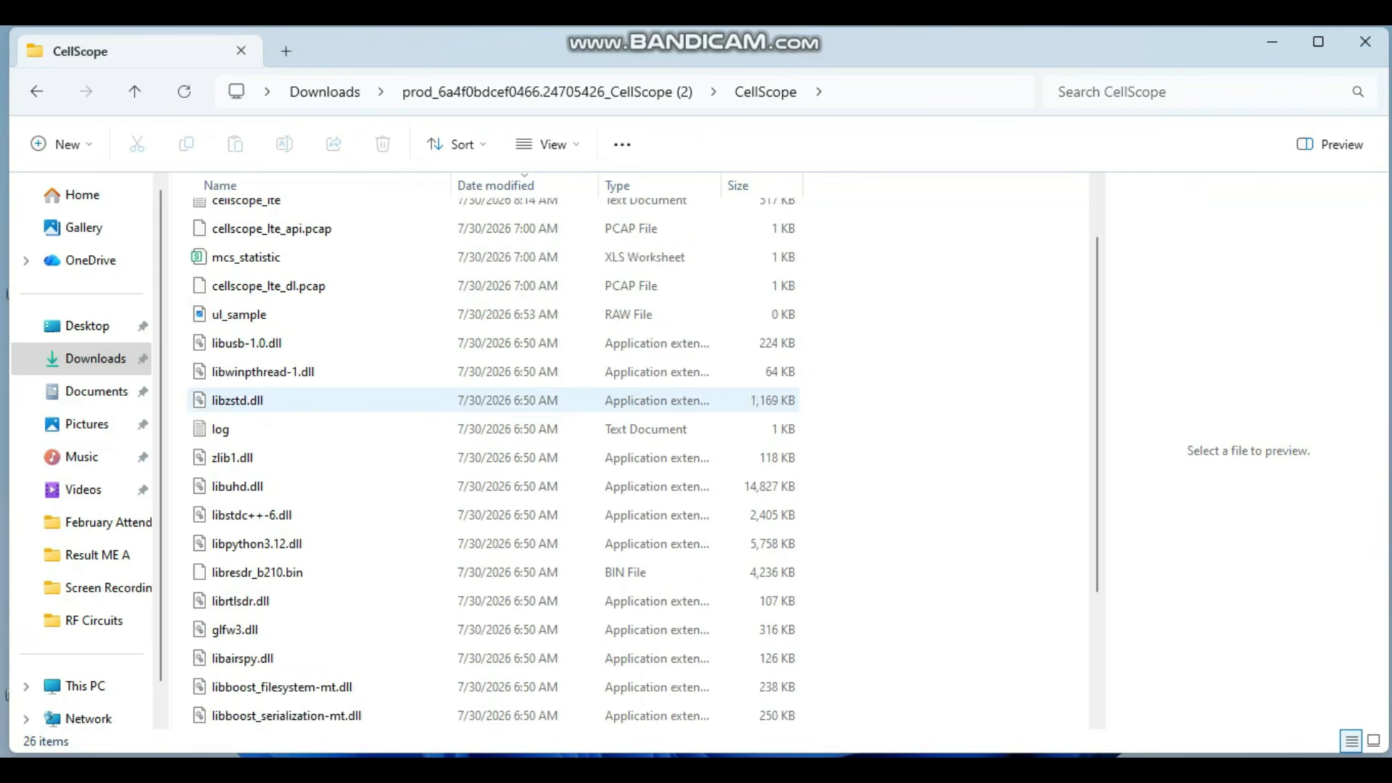
pyautogui.scroll(2, 363, 406)
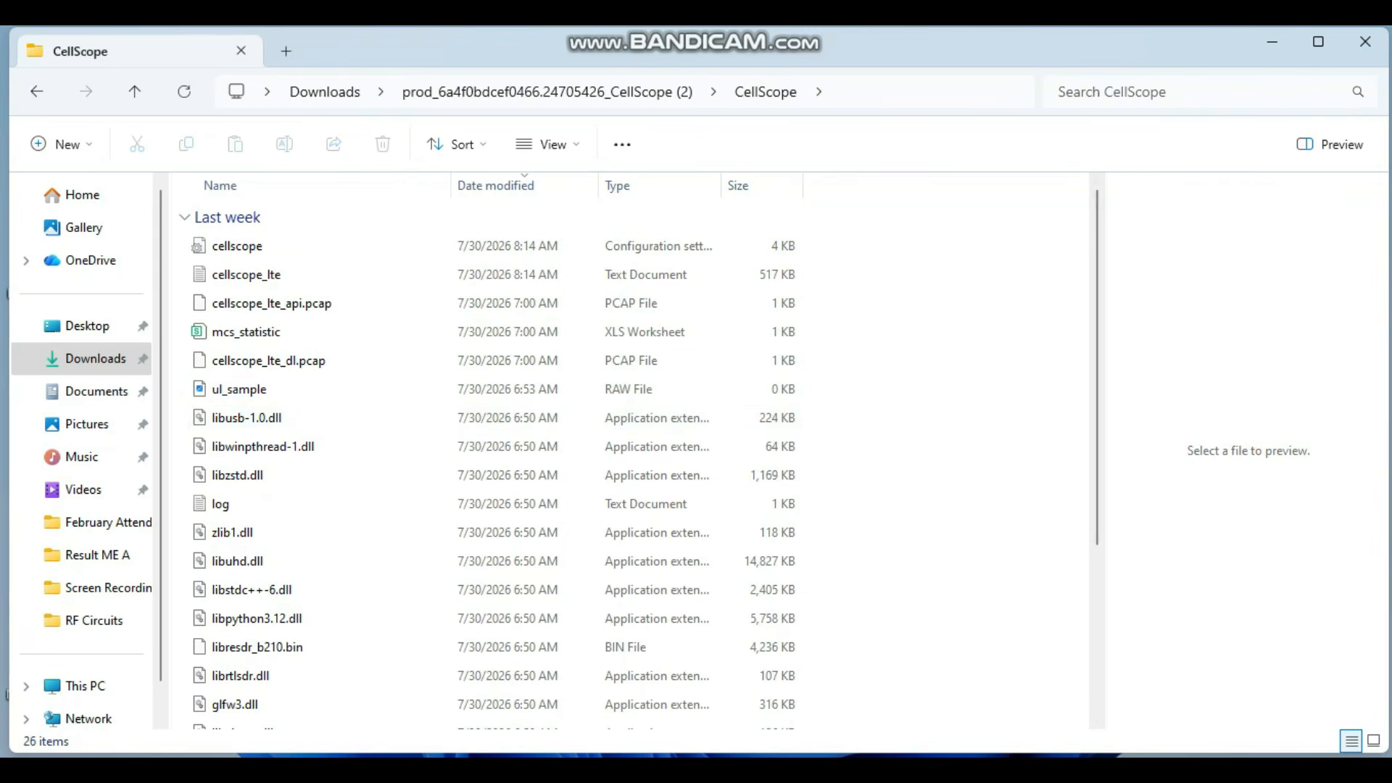
pyautogui.scroll(-5, 638, 465)
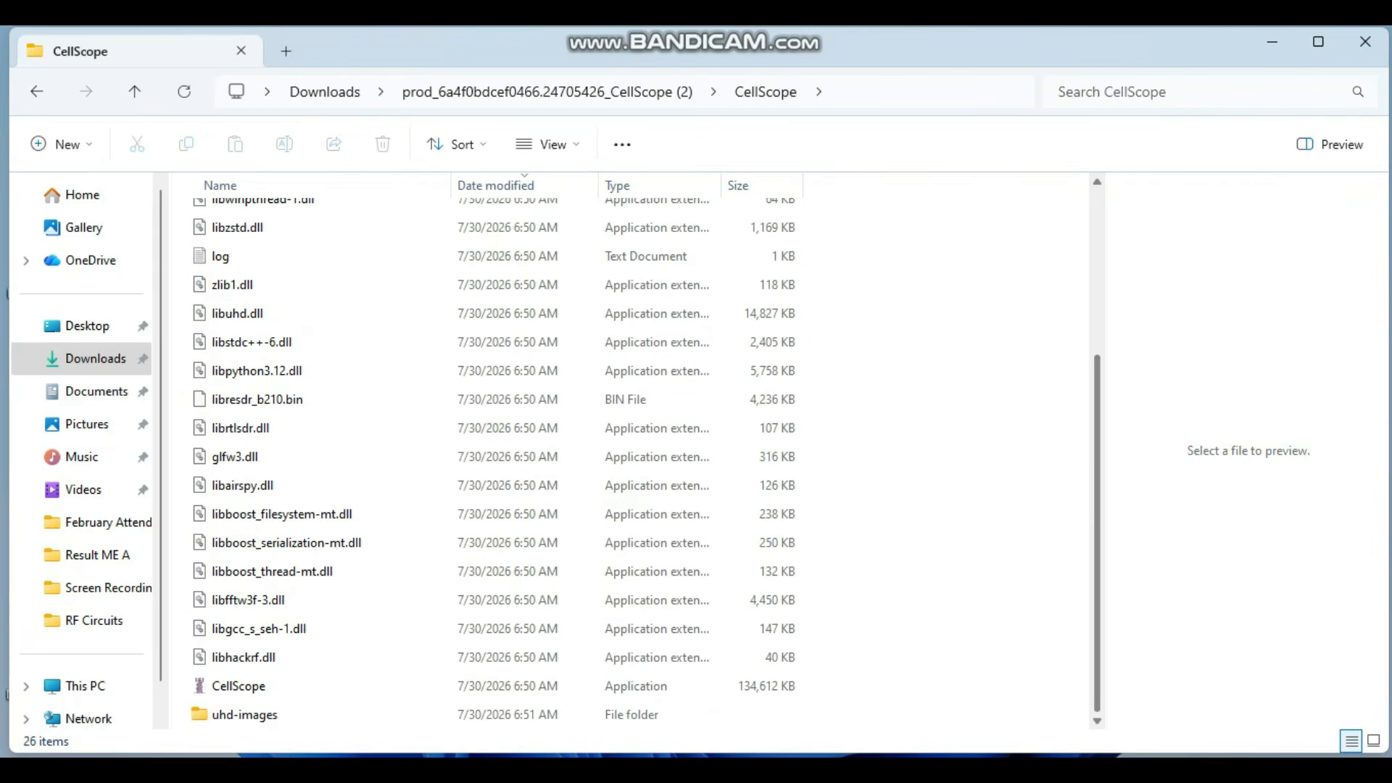
pyautogui.click(239, 686)
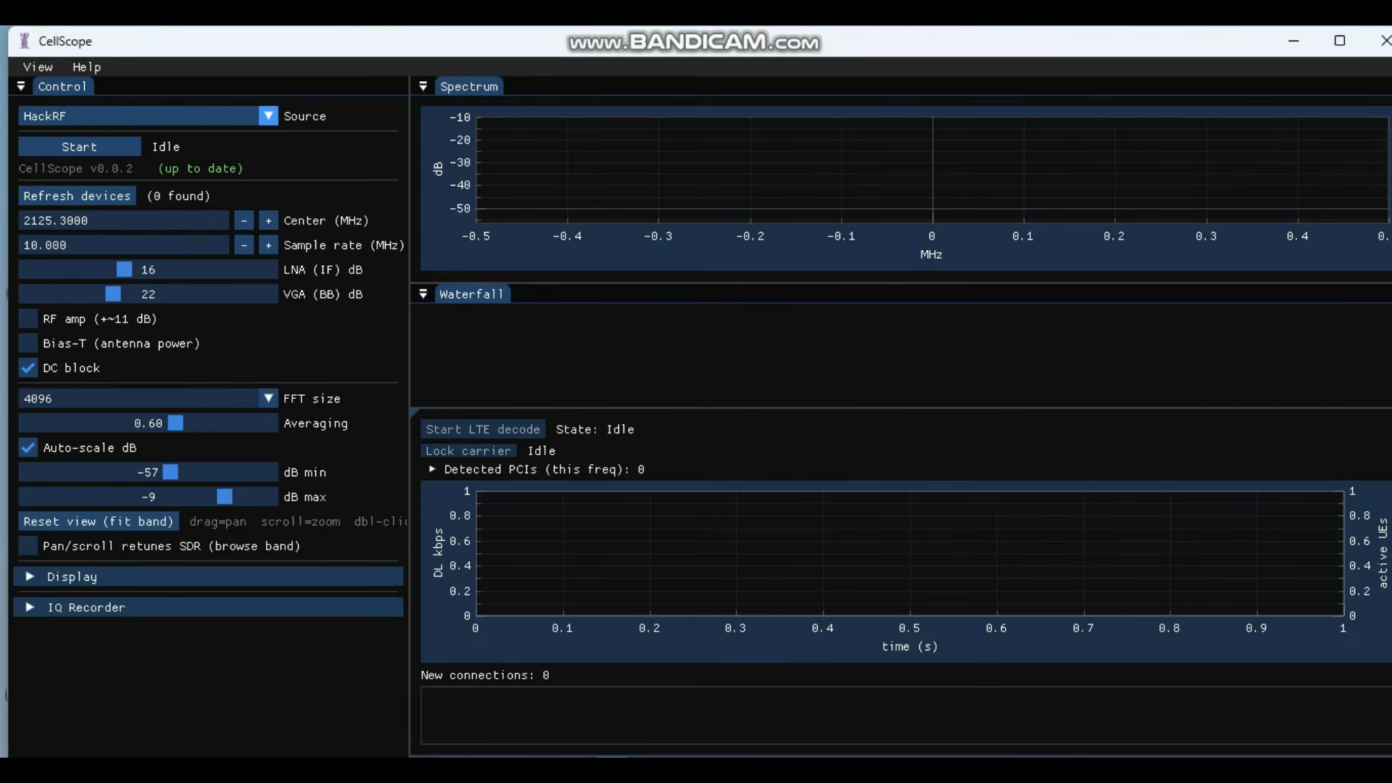
# Step: Drop down CellScope's Source list to see the available signal sources
pyautogui.click(145, 116)
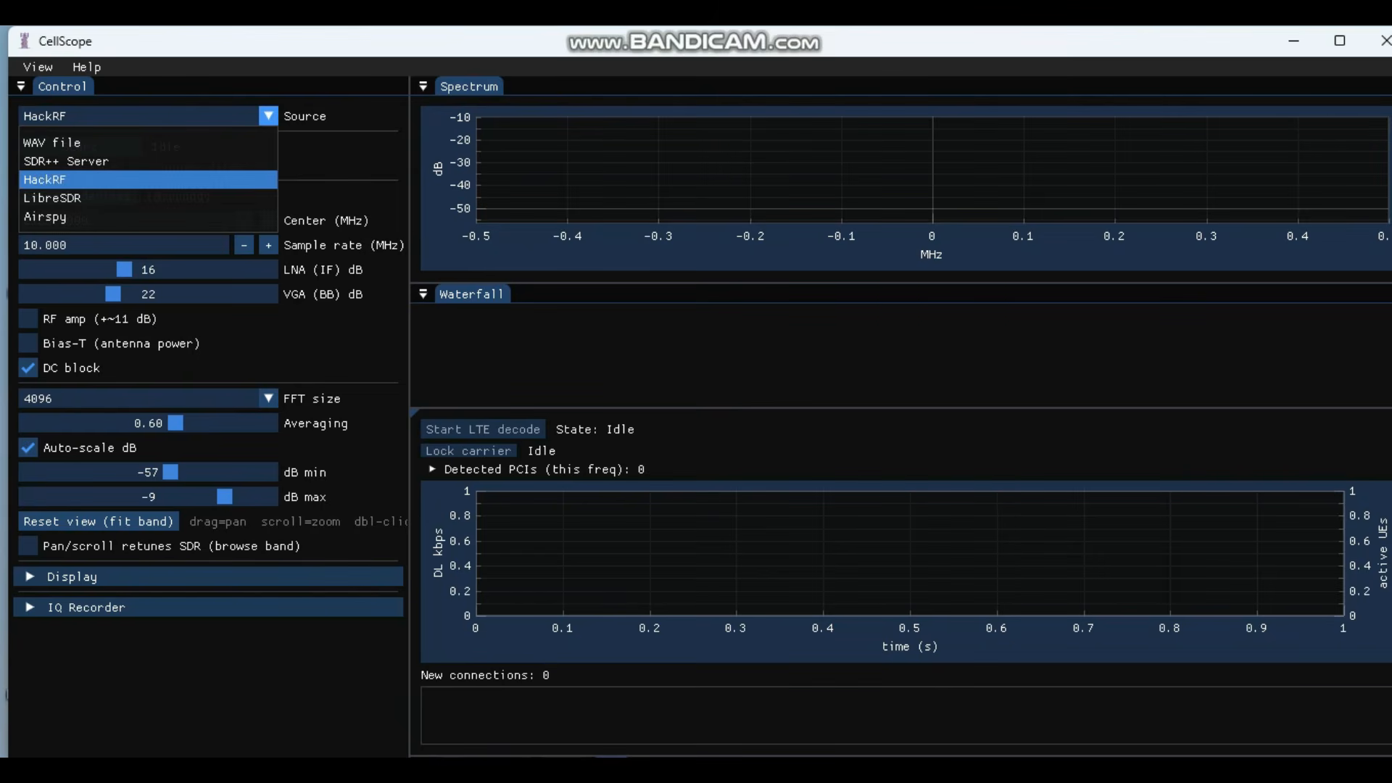
# Step: Close the Source list with HackRF still selected
pyautogui.click(44, 180)
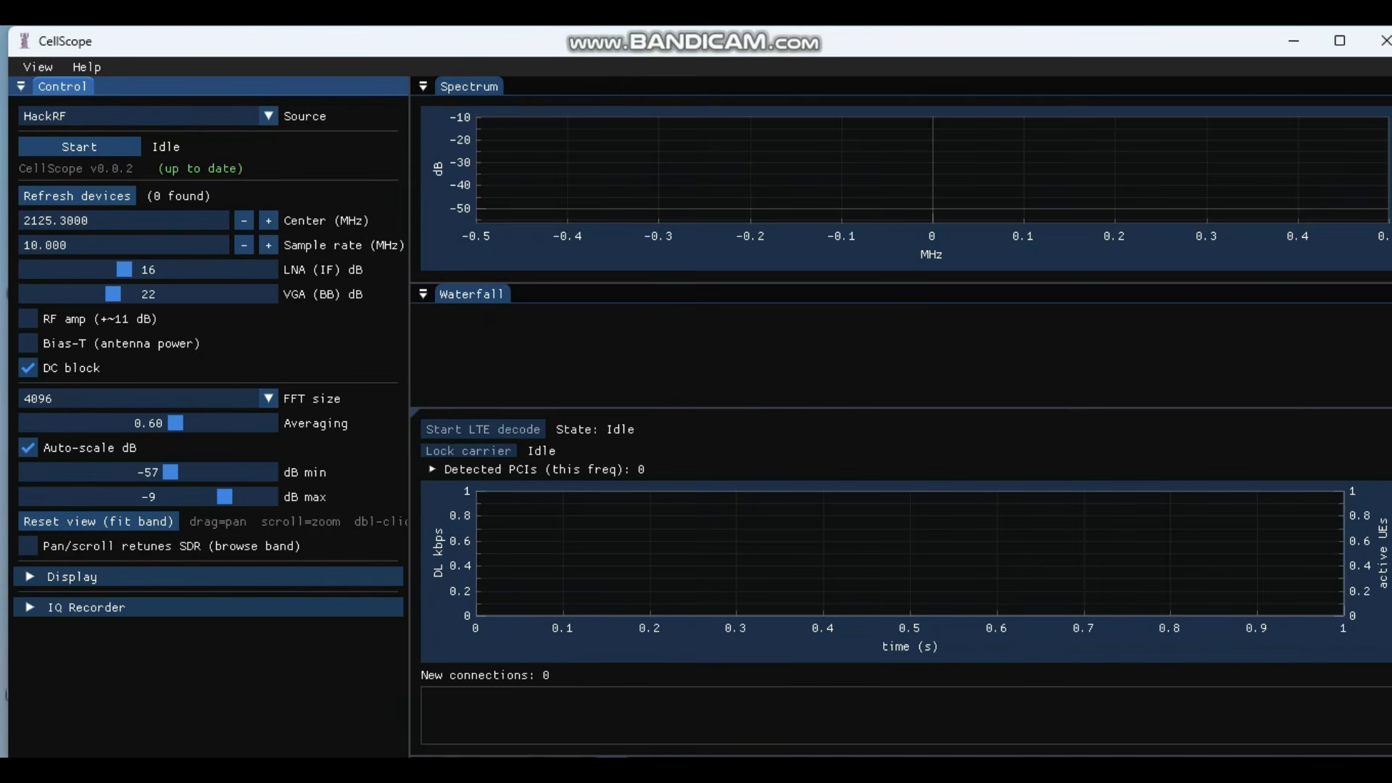
# Step: Set the HackRF sample rate to 20 MHz
pyautogui.click(67, 245)
pyautogui.write('20')
pyautogui.hotkey('shift', 'Tab')
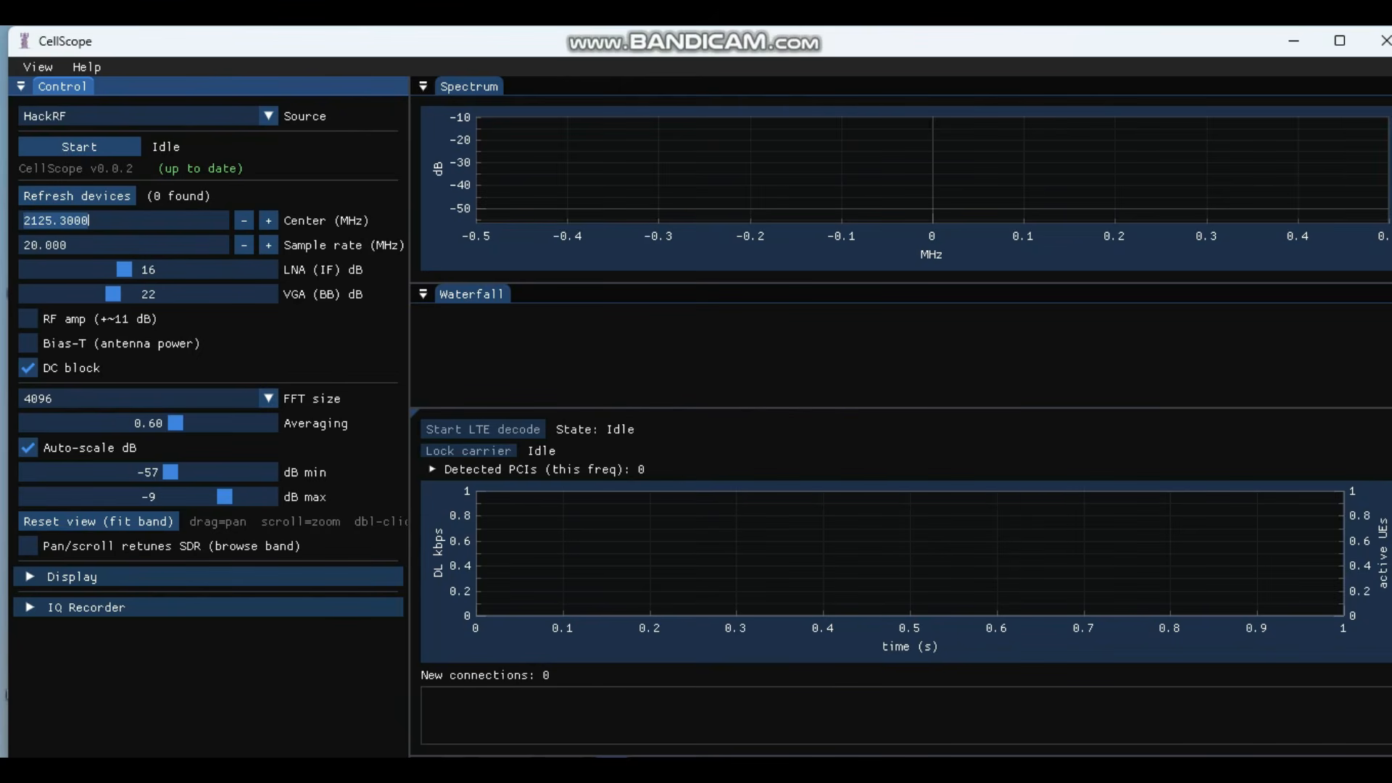
# Step: Change the center frequency from 2125.3000 to 2140.3000 MHz
pyautogui.click(42, 221)
pyautogui.press('BackSpace')
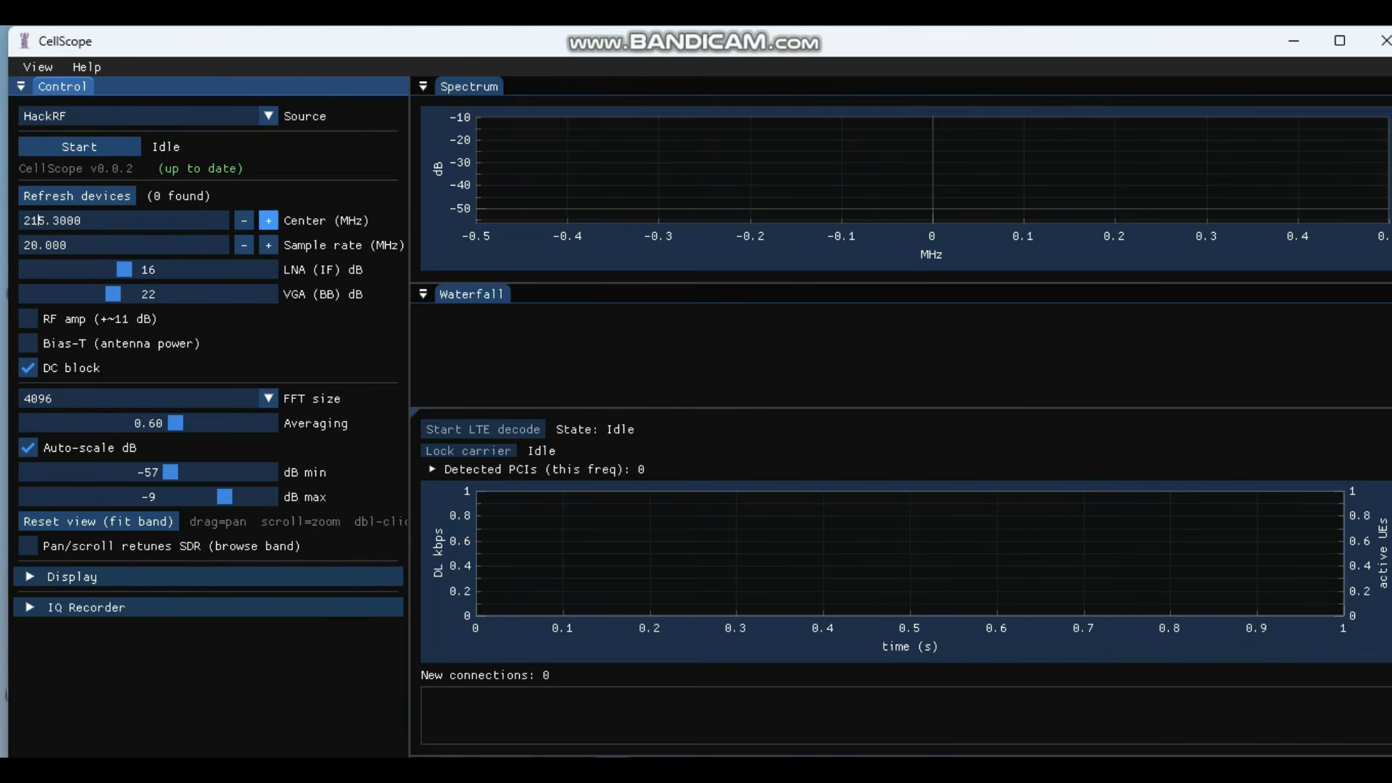
pyautogui.write('4')
pyautogui.press('BackSpace')
pyautogui.write('0')
# Step: Start receiving samples from the HackRF
pyautogui.click(80, 147)
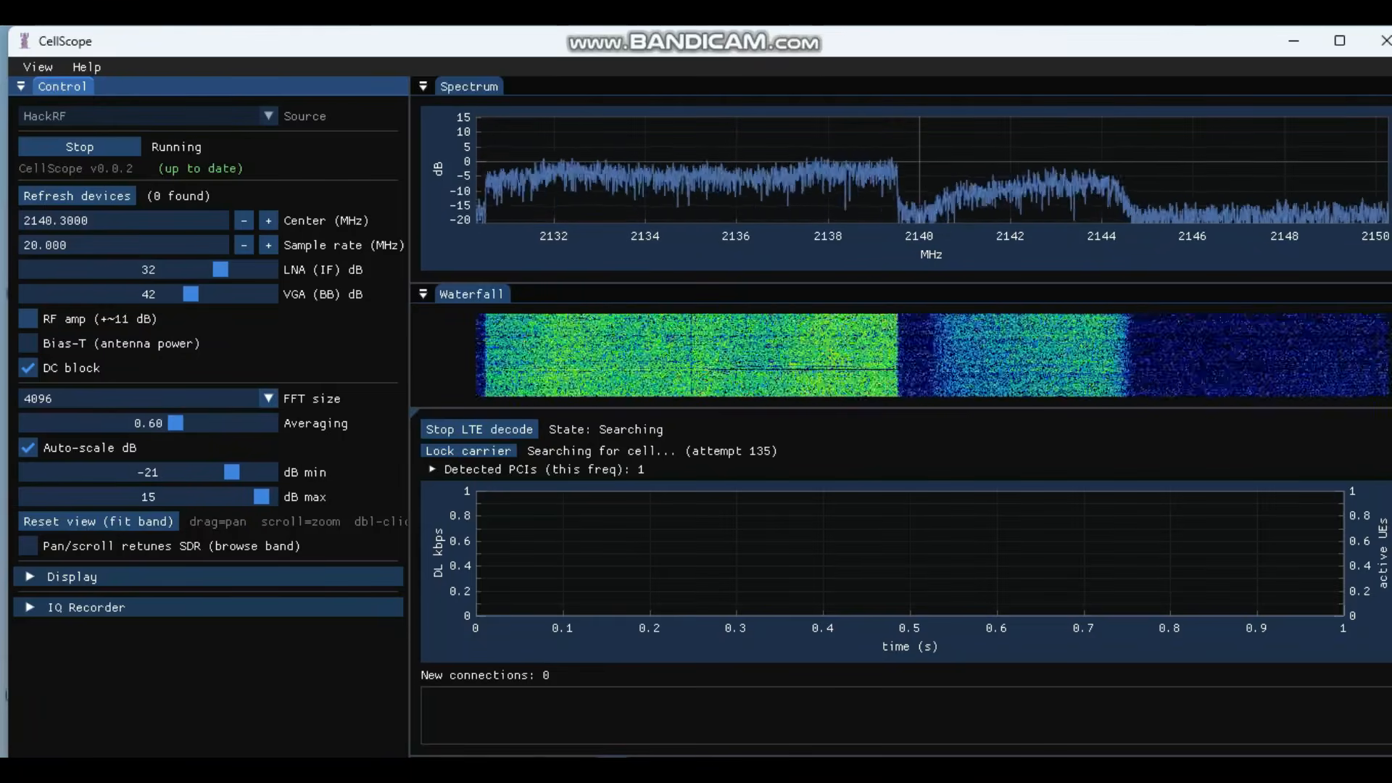
# Step: Check the FFT size choices keeping 4096, expand Display settings, and peek at IQ Recorder
pyautogui.click(269, 399)
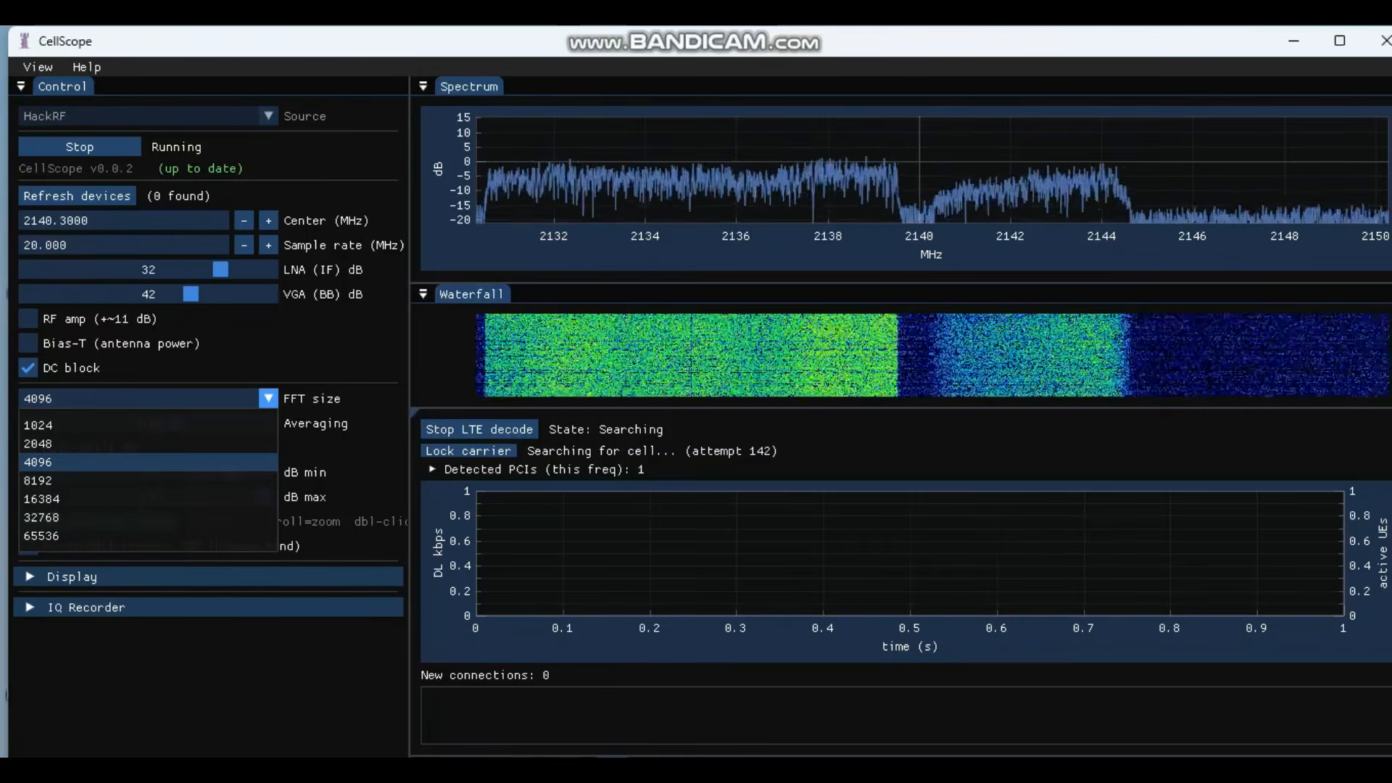
pyautogui.press('Escape')
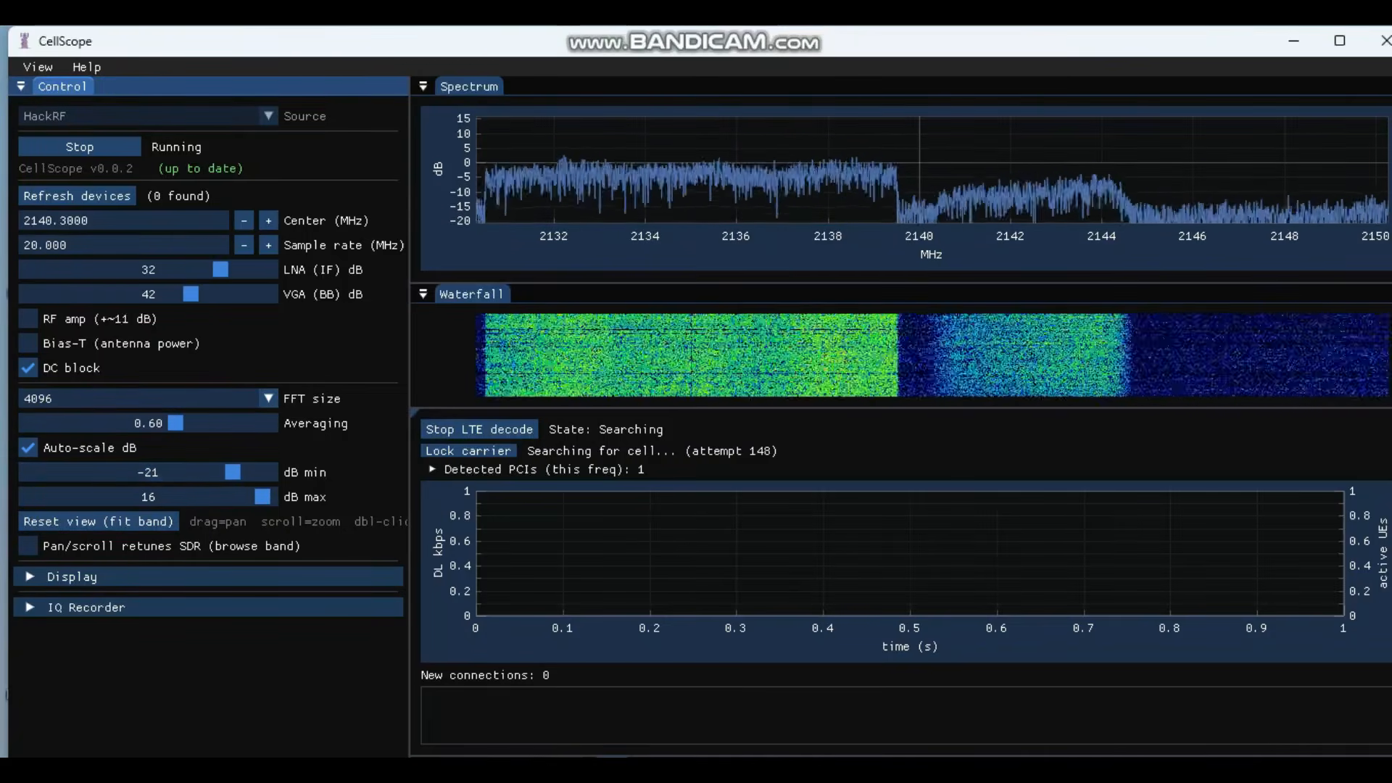
pyautogui.click(73, 576)
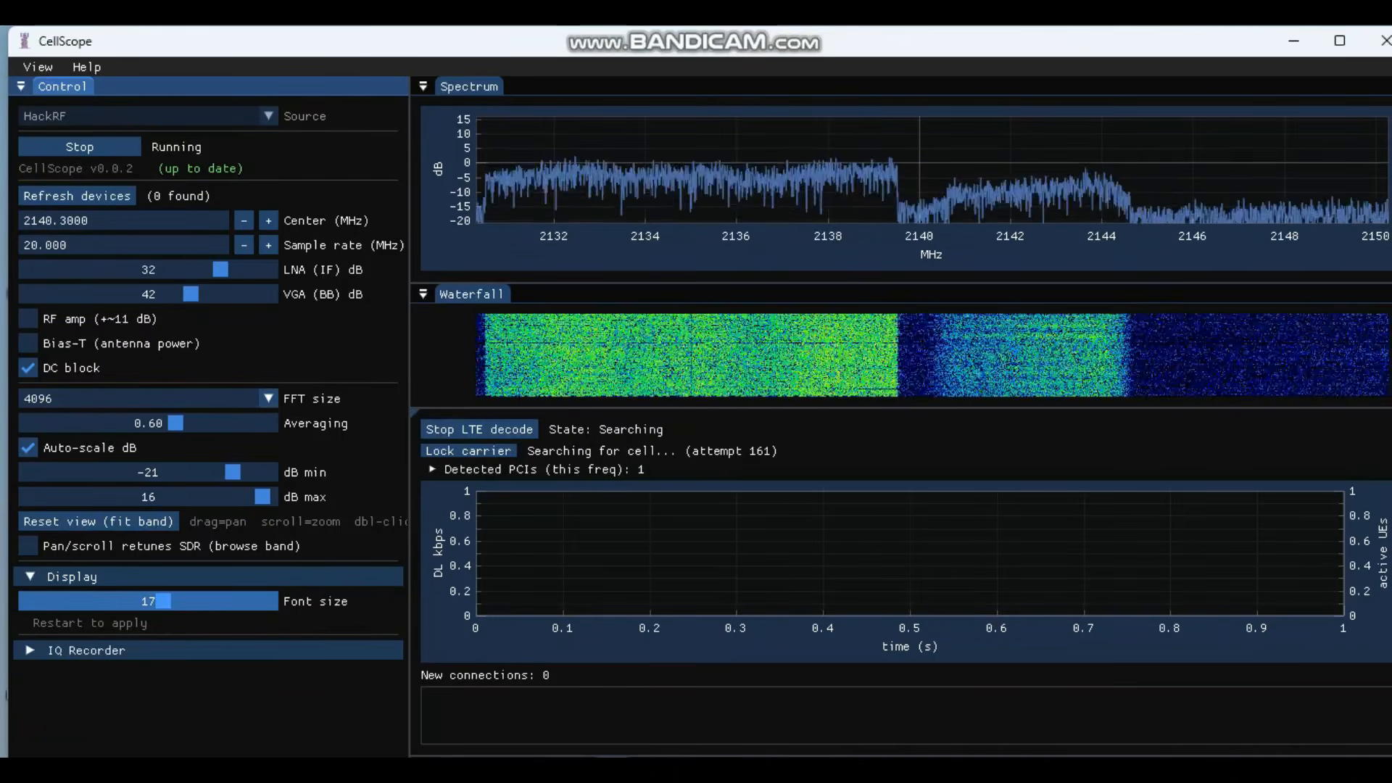
pyautogui.moveTo(164, 601)
pyautogui.mouseDown()
pyautogui.moveTo(193, 602)
pyautogui.moveTo(163, 601)
pyautogui.mouseUp()
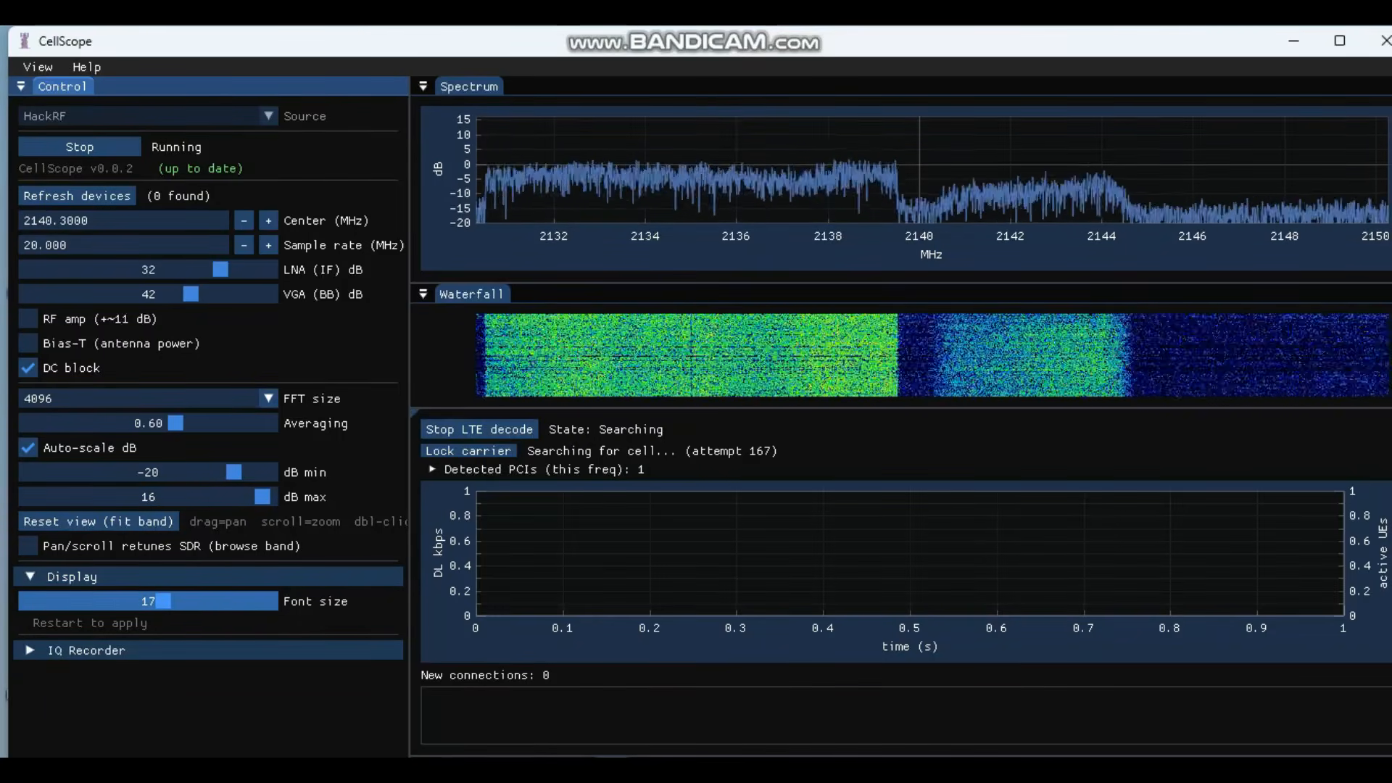
pyautogui.click(79, 650)
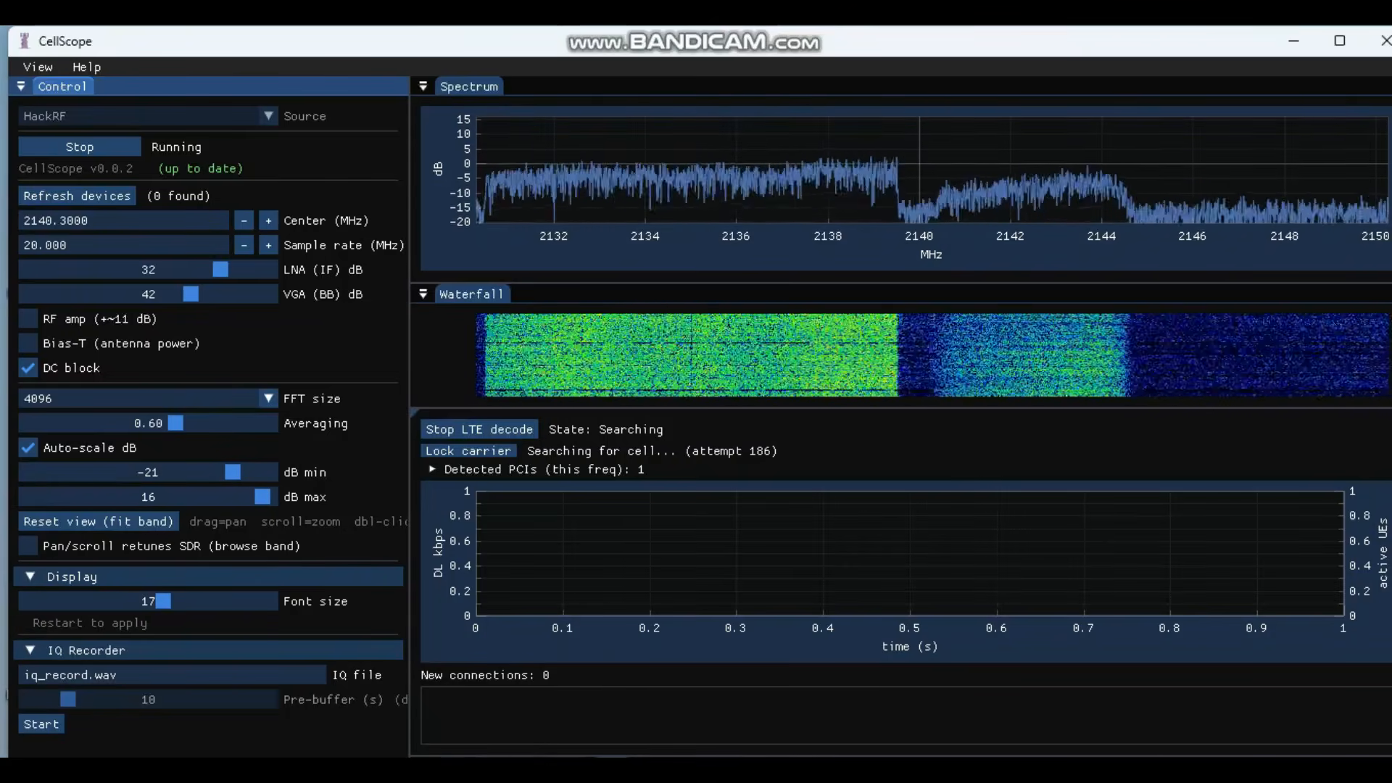
pyautogui.click(79, 650)
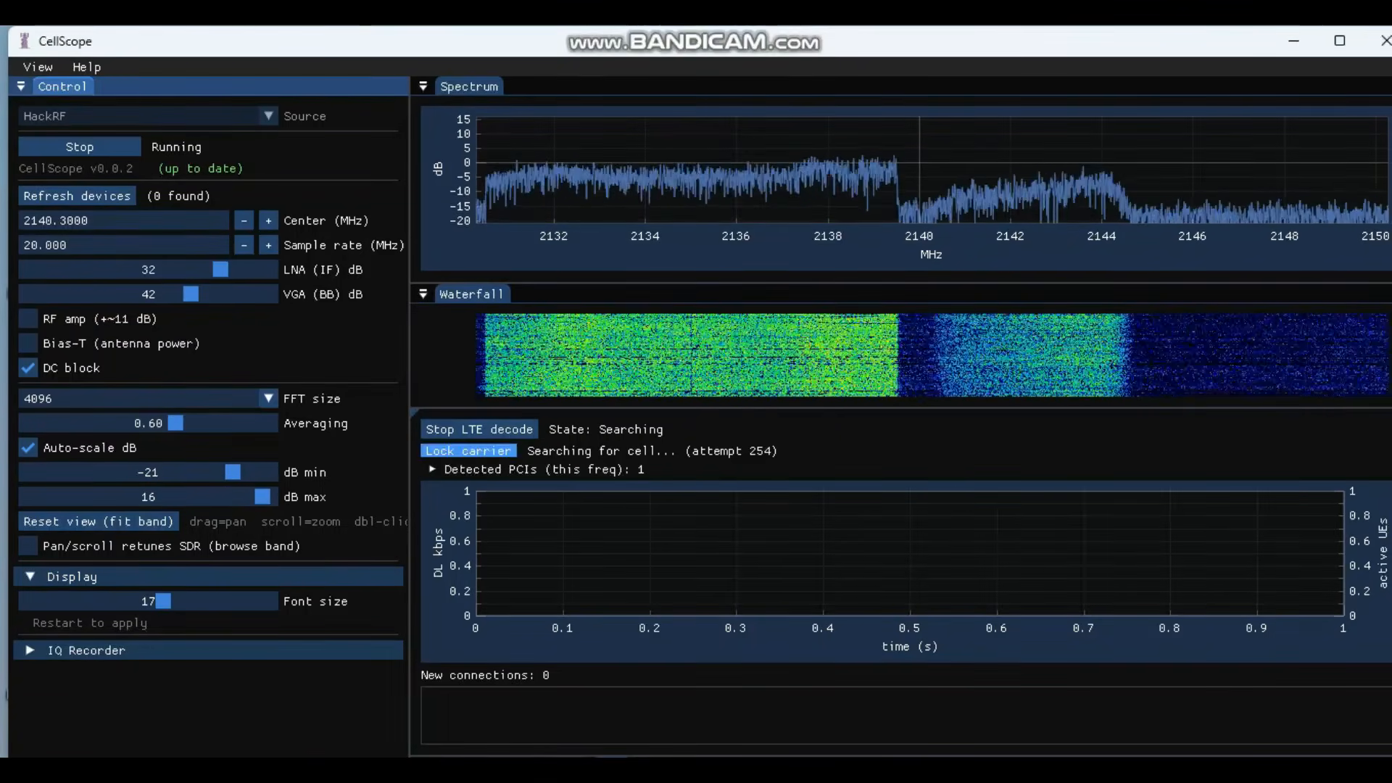
# Step: Expand the Detected PCIs node to show the table of detected cells
pyautogui.click(464, 469)
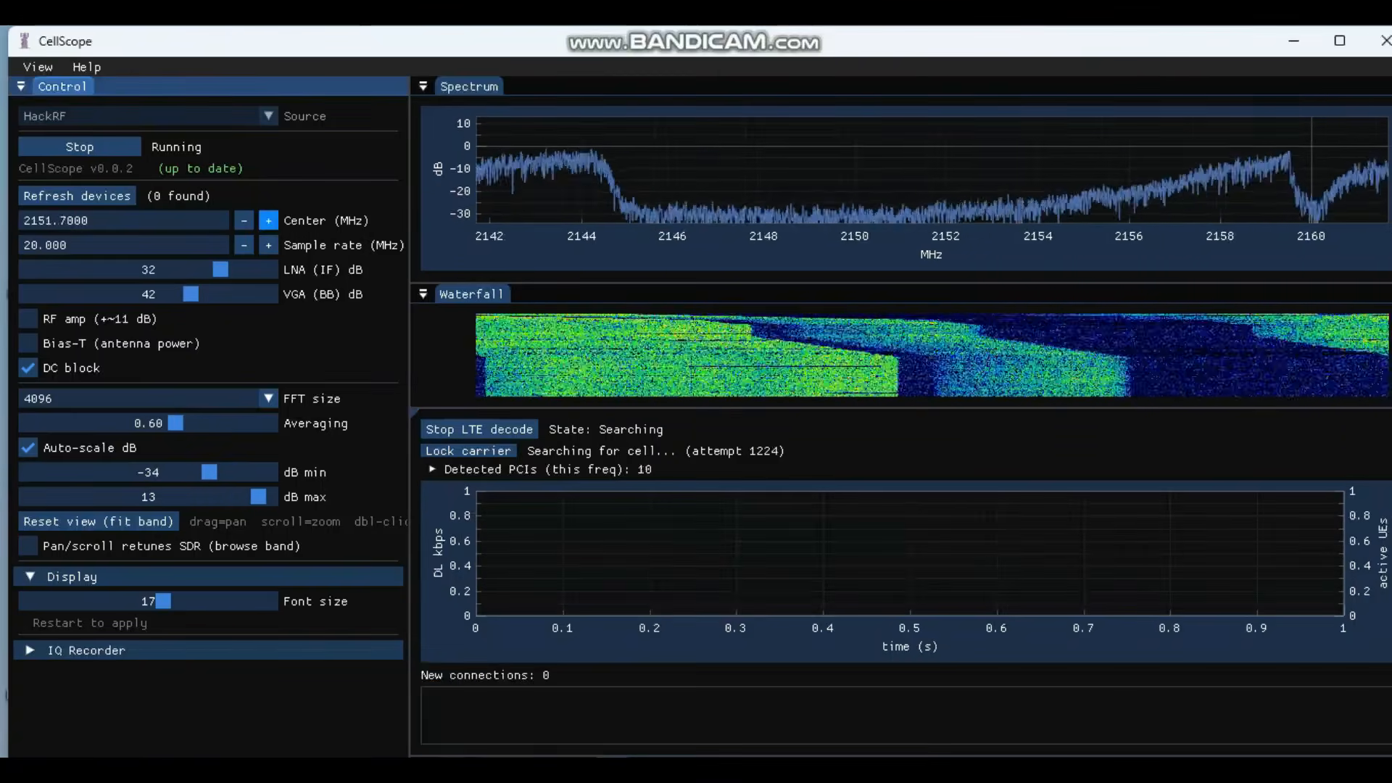
# Step: Step the center frequency up to 2159.7000 MHz
pyautogui.click(269, 221)
pyautogui.click(269, 220)
pyautogui.click(268, 220)
pyautogui.moveTo(269, 219); pyautogui.dragTo(268, 219)
# Step: Set the LNA (IF) gain to 24 dB
pyautogui.click(124, 269)
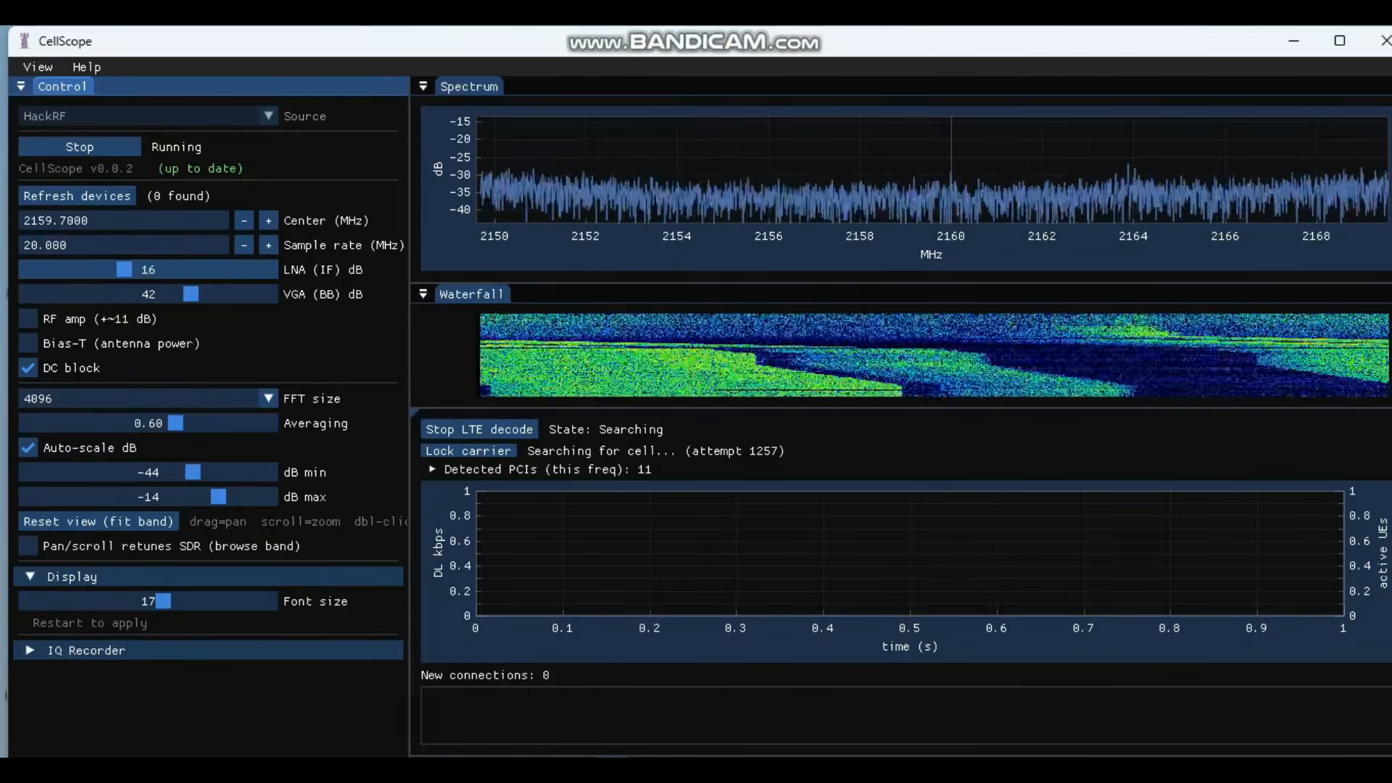
pyautogui.click(173, 269)
pyautogui.click(173, 269)
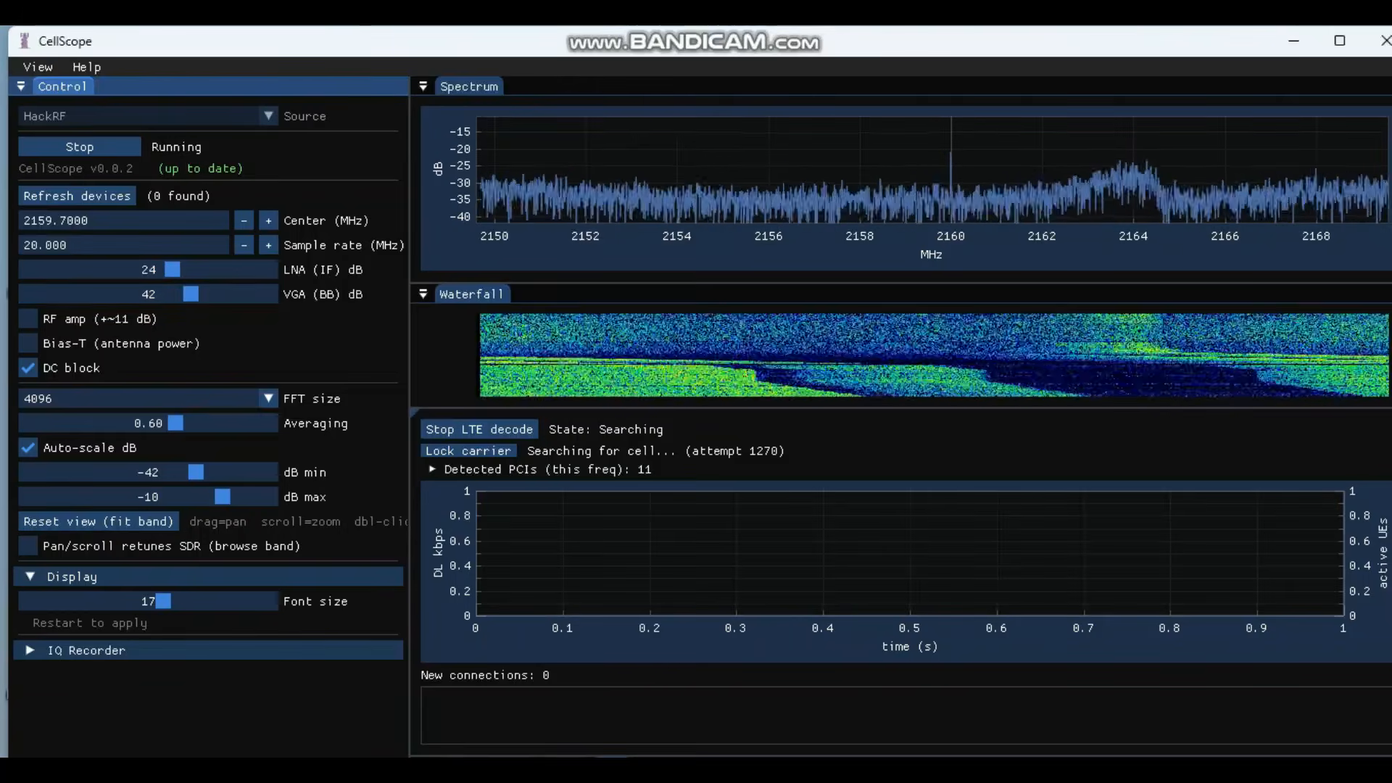
# Step: Expand Detected PCIs and scroll to view the 11-cell table with PSS/SSS, PSR and CFO
pyautogui.click(478, 469)
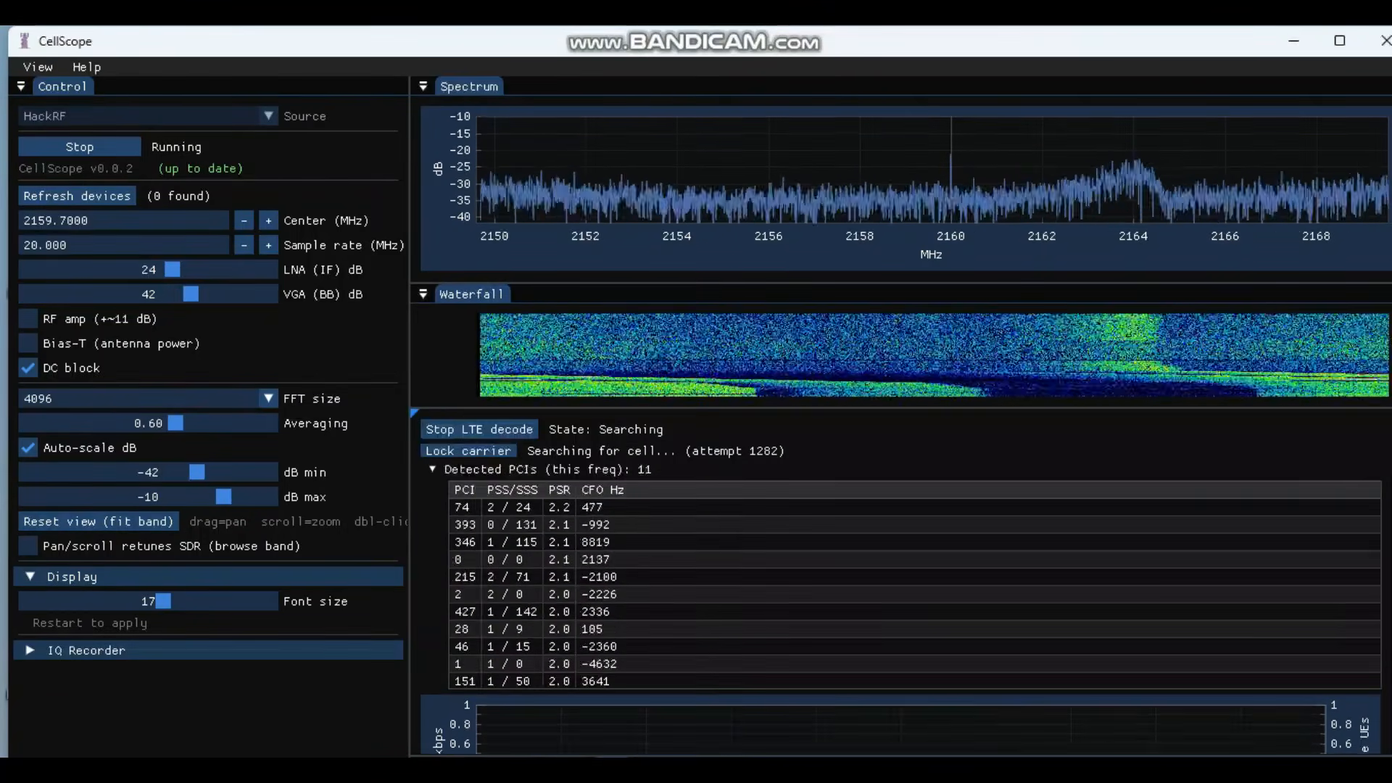
pyautogui.scroll(-3, 899, 580)
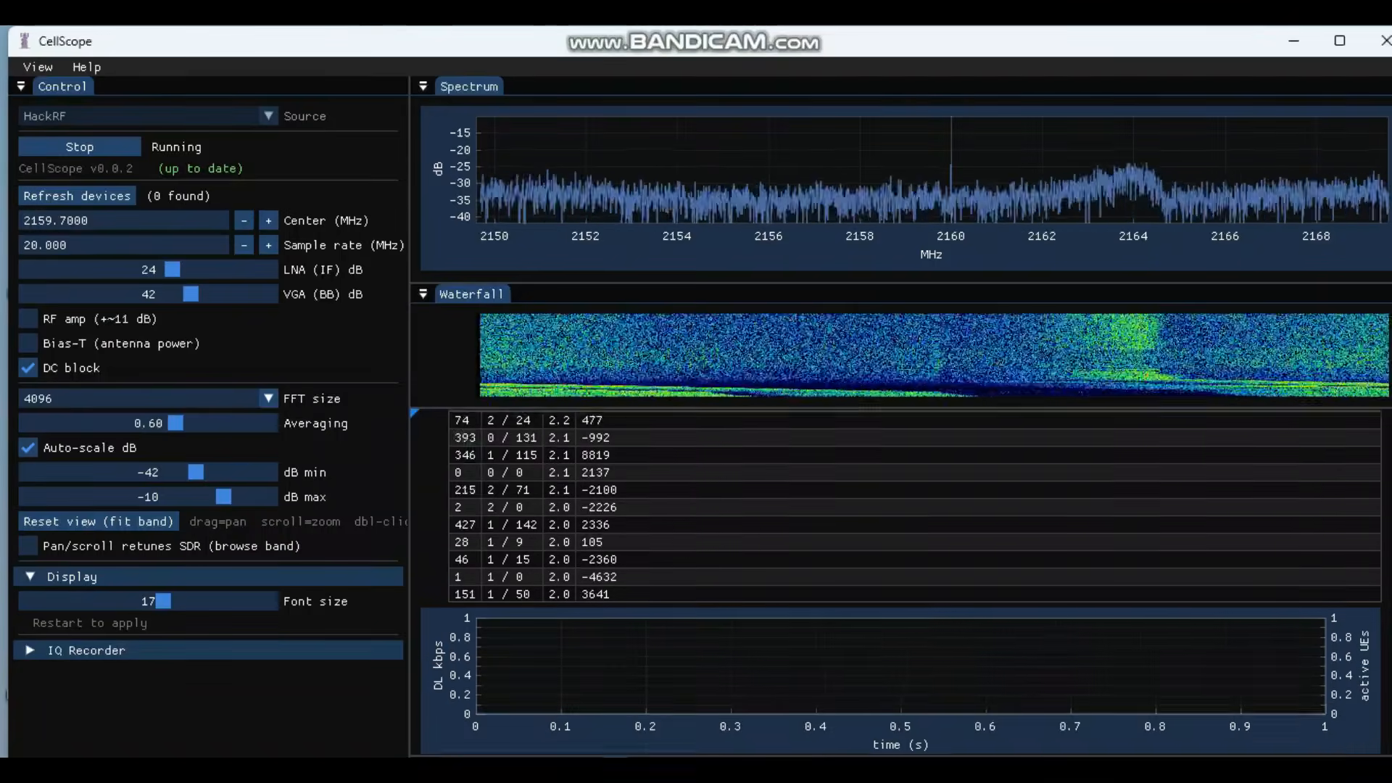
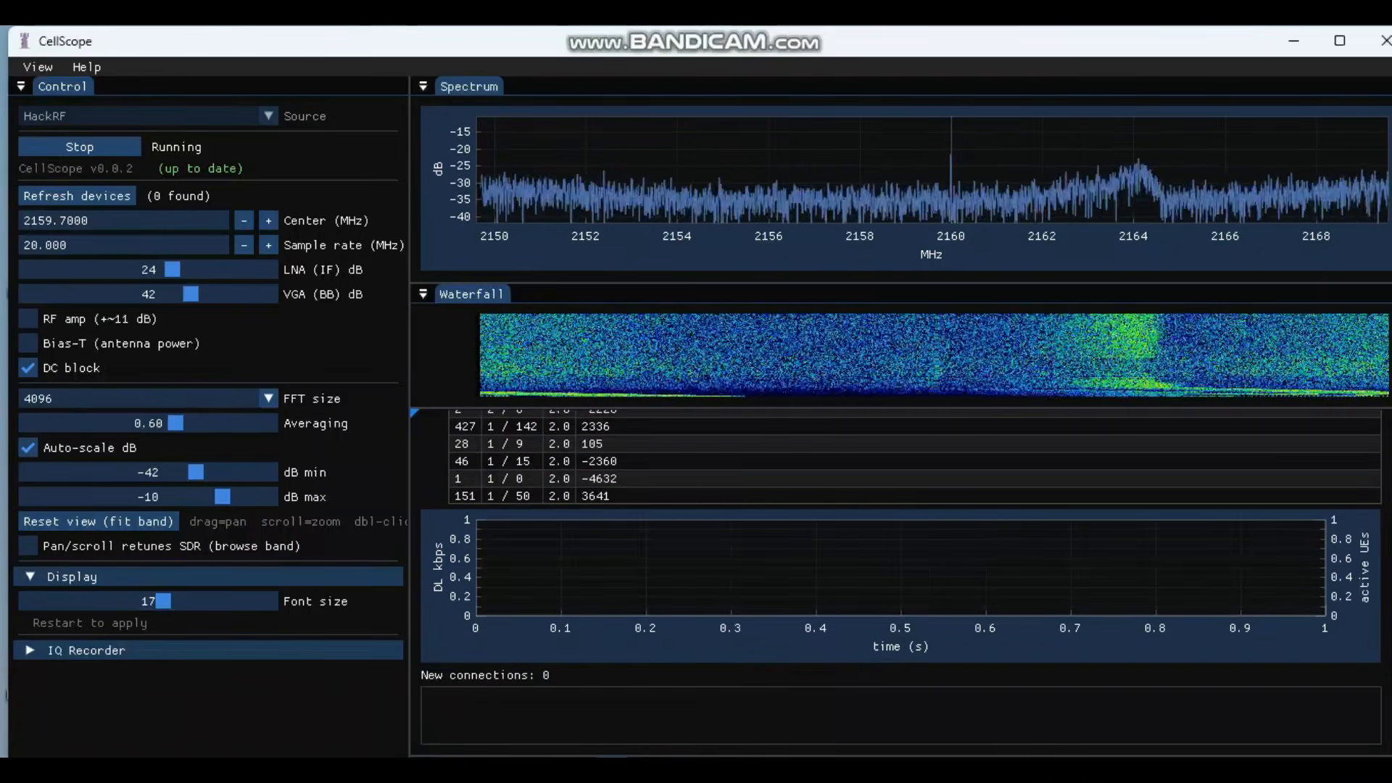
# Step: Collapse and re-expand the Detected PCIs list to review the cell table
pyautogui.scroll(3, 486, 453)
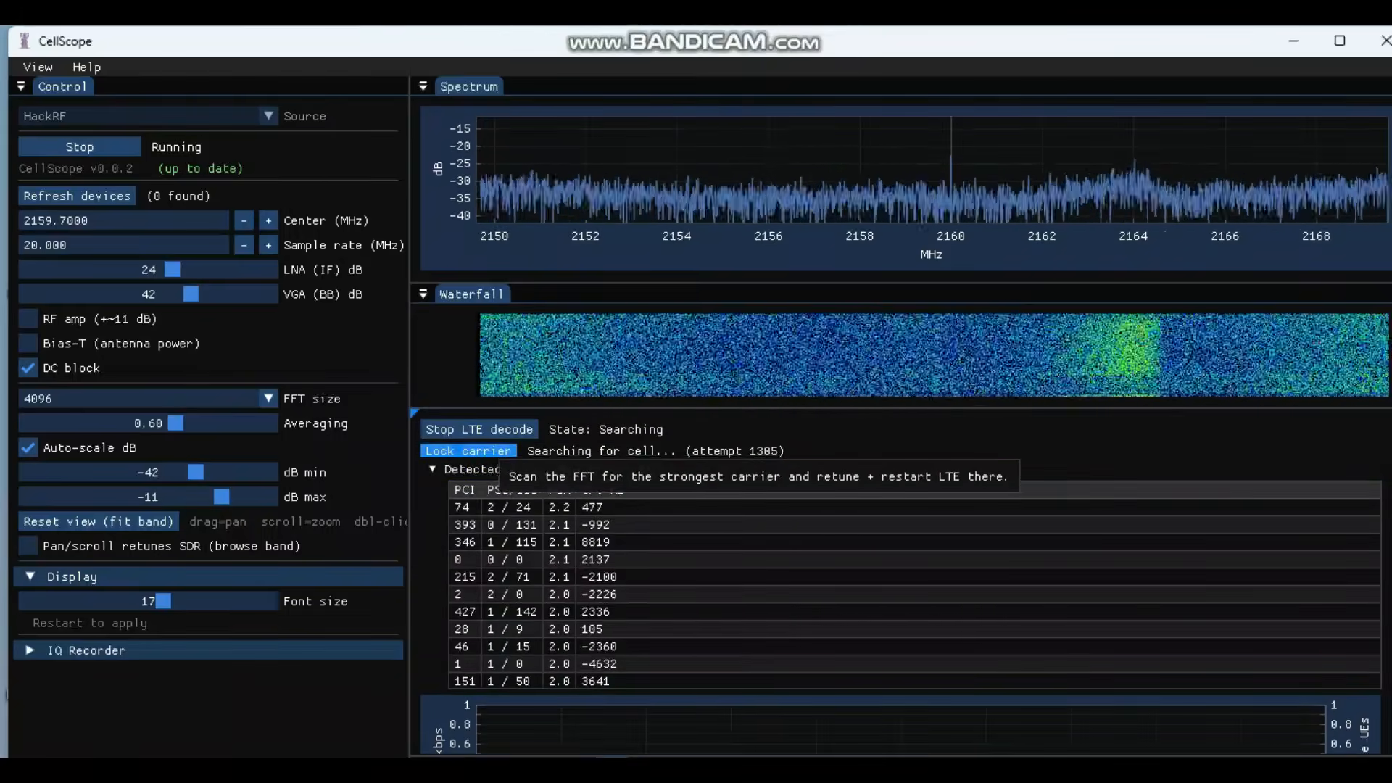
pyautogui.click(507, 469)
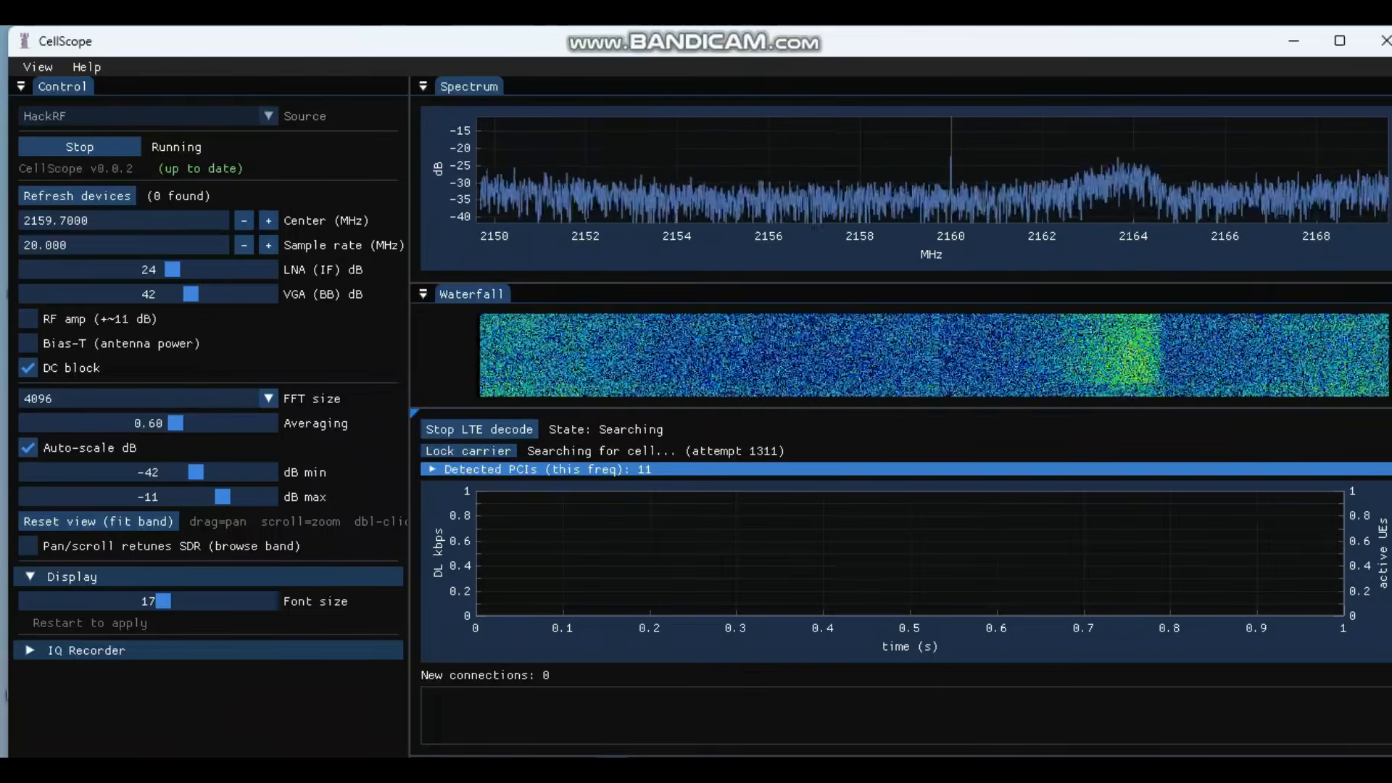
pyautogui.click(508, 469)
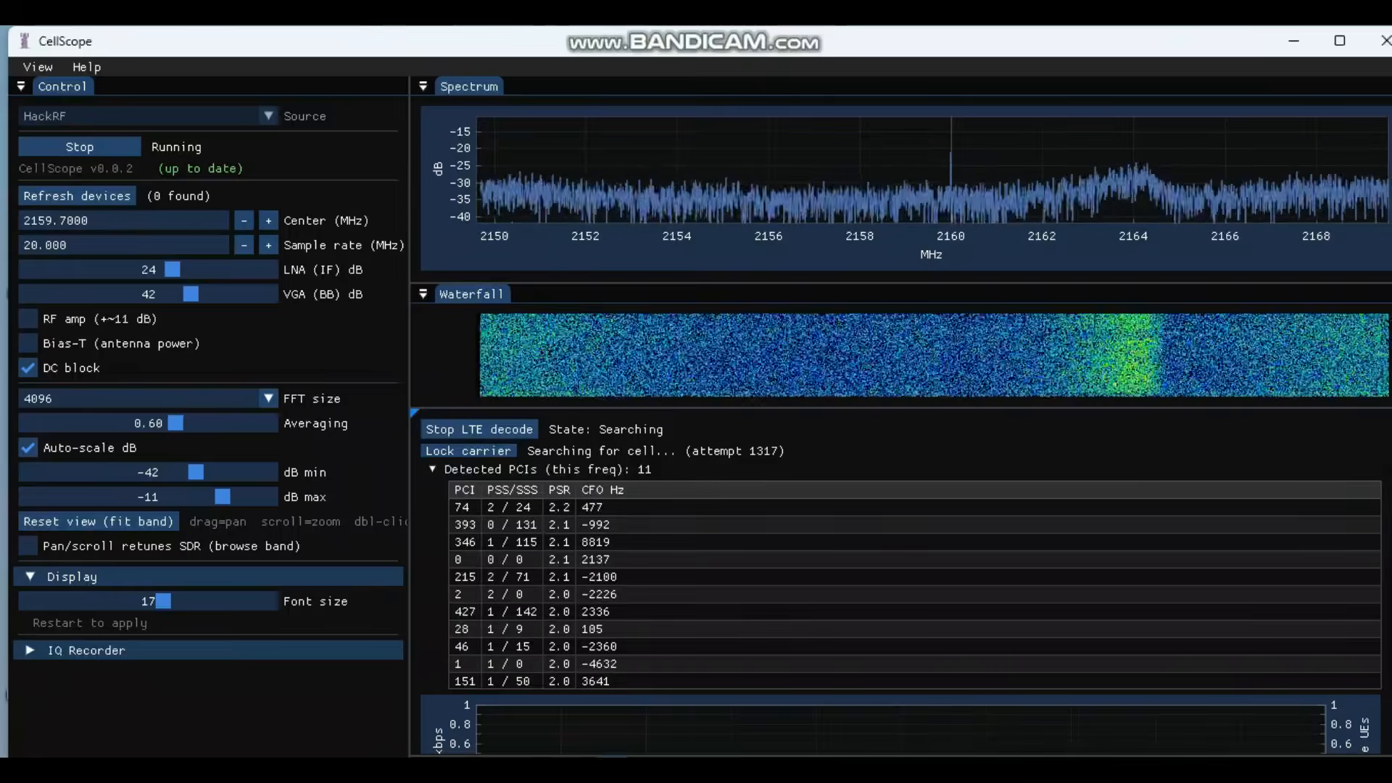
pyautogui.scroll(-3, 899, 580)
pyautogui.scroll(1, 899, 580)
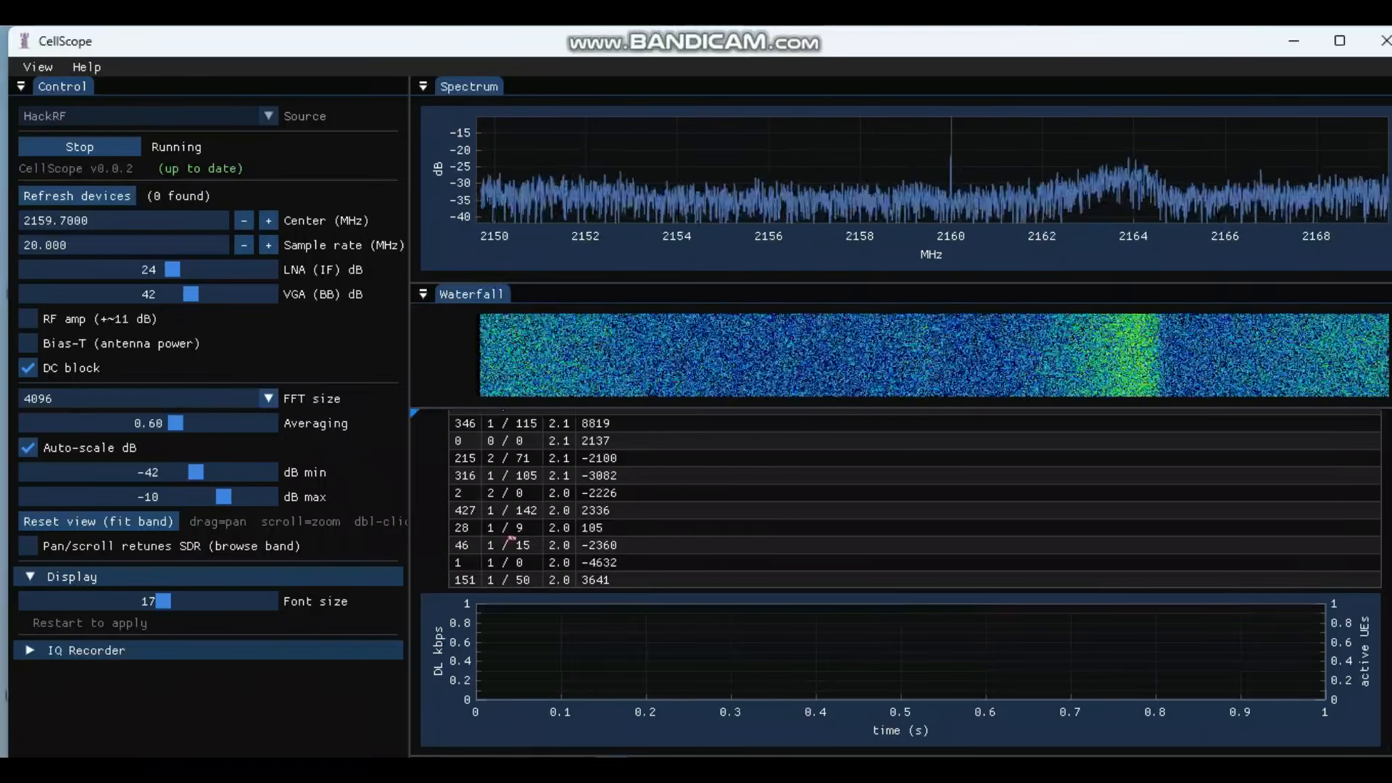
# Step: Stop the capture, retune the centre frequency to 2620.7000 MHz, and restart it
pyautogui.click(80, 146)
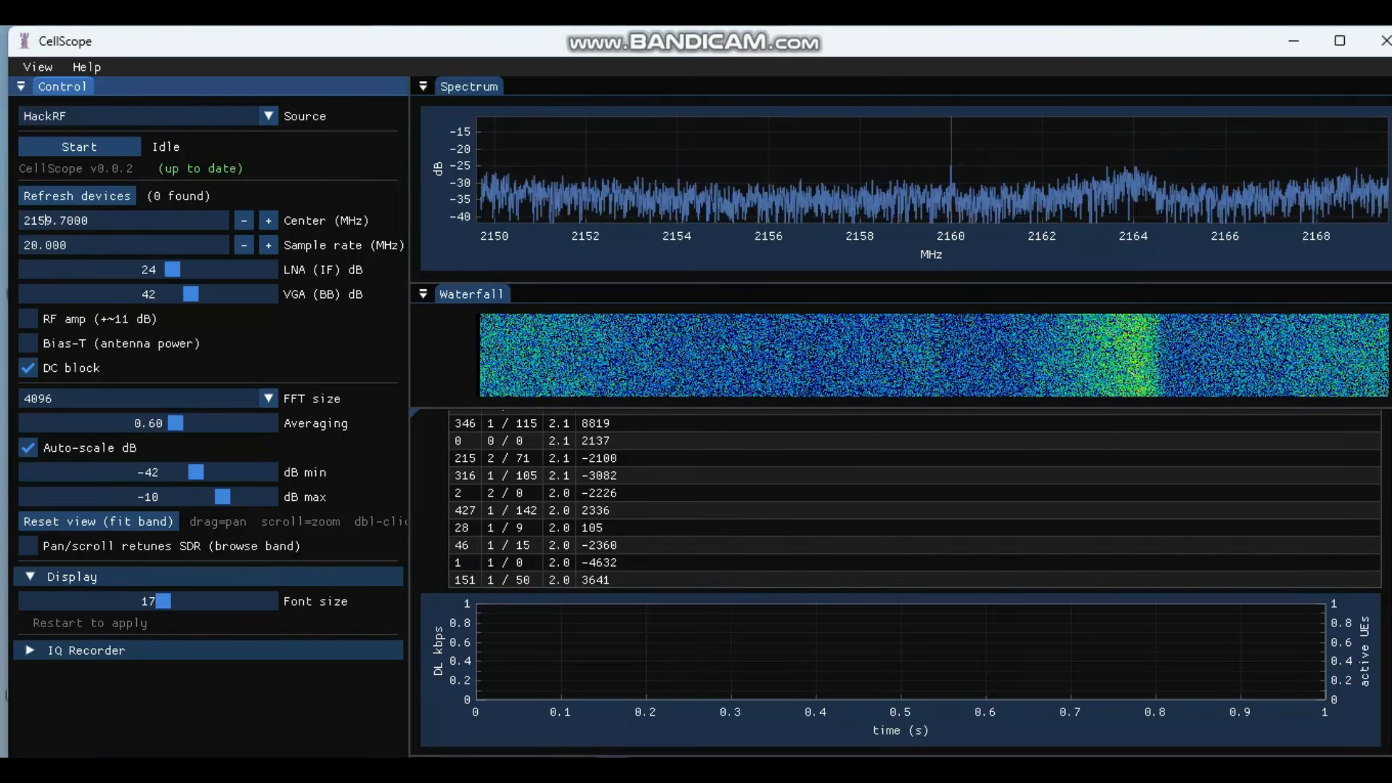
pyautogui.click(47, 219)
pyautogui.press('BackSpace')
pyautogui.press('BackSpace')
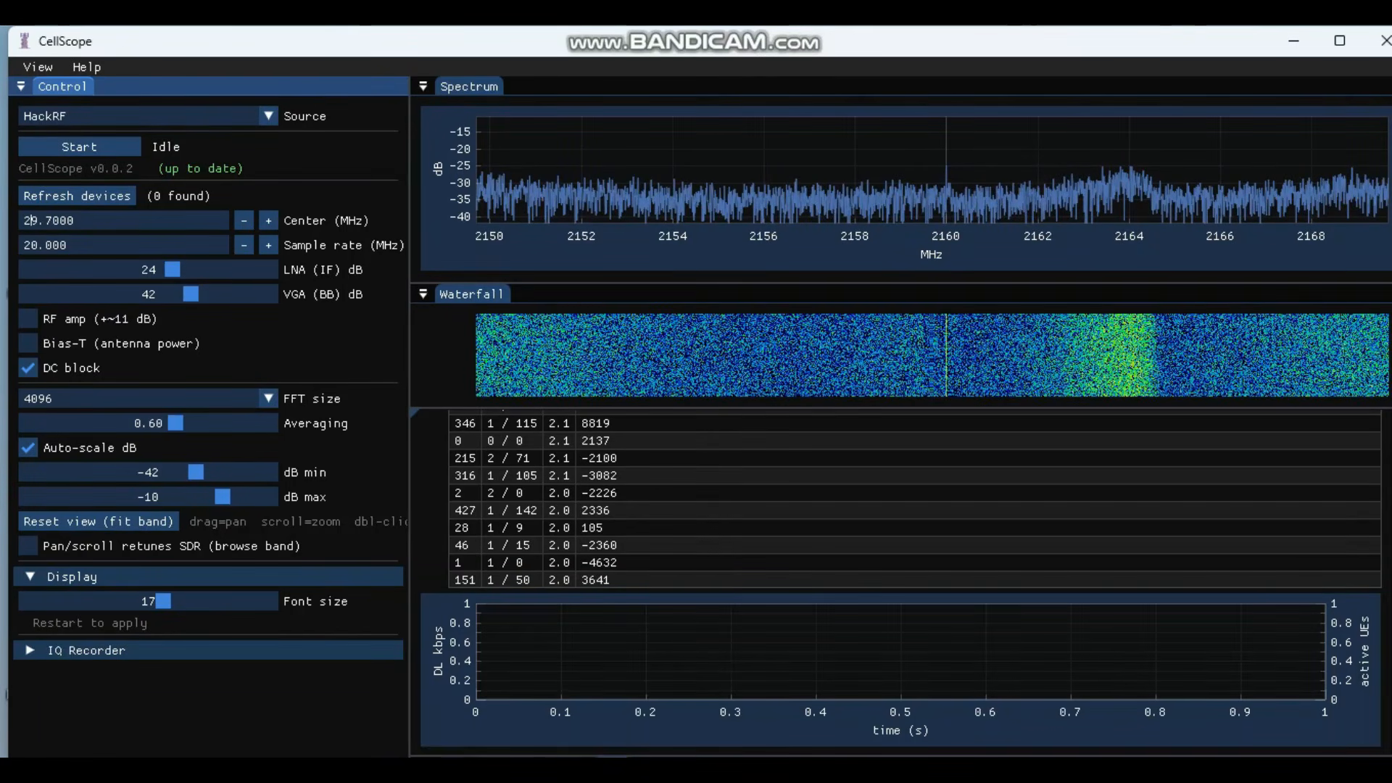
pyautogui.write('620')
pyautogui.press('Delete')
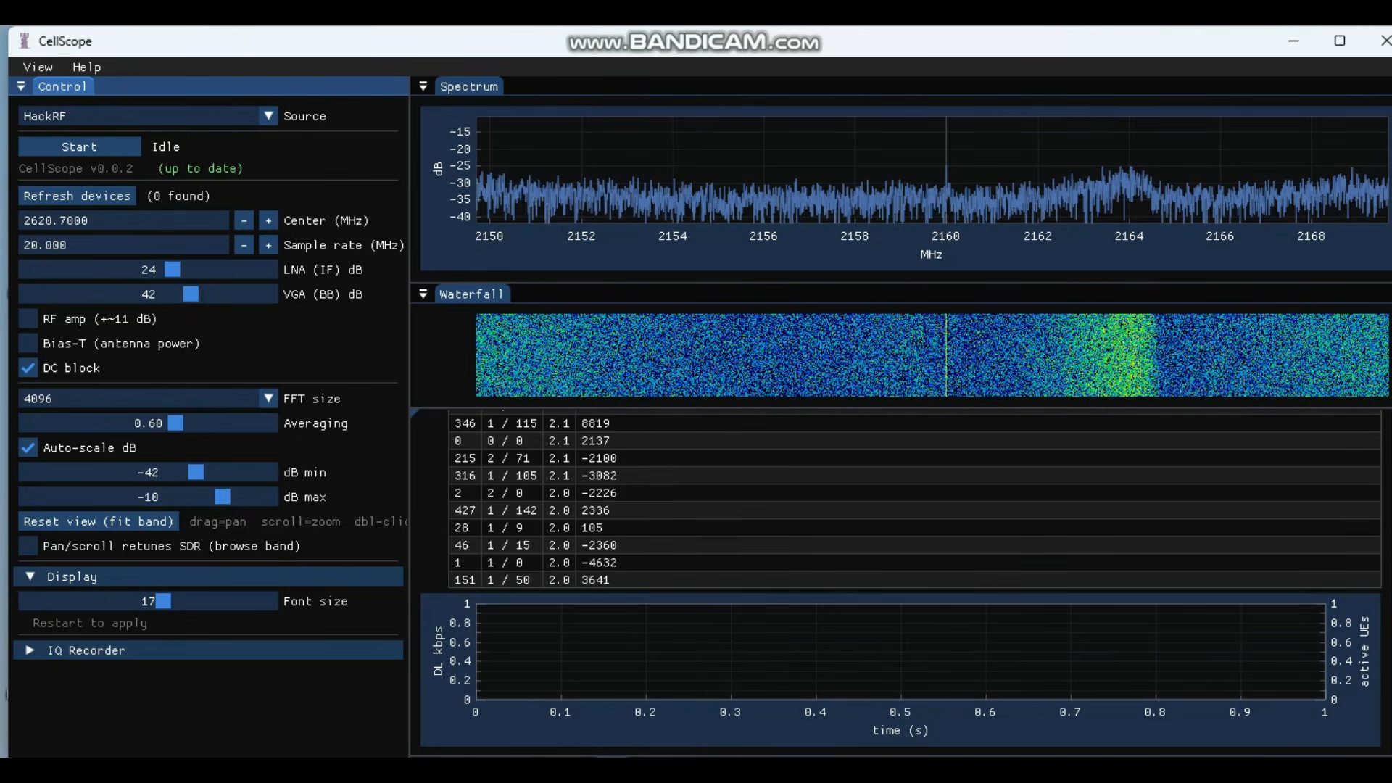
pyautogui.click(79, 147)
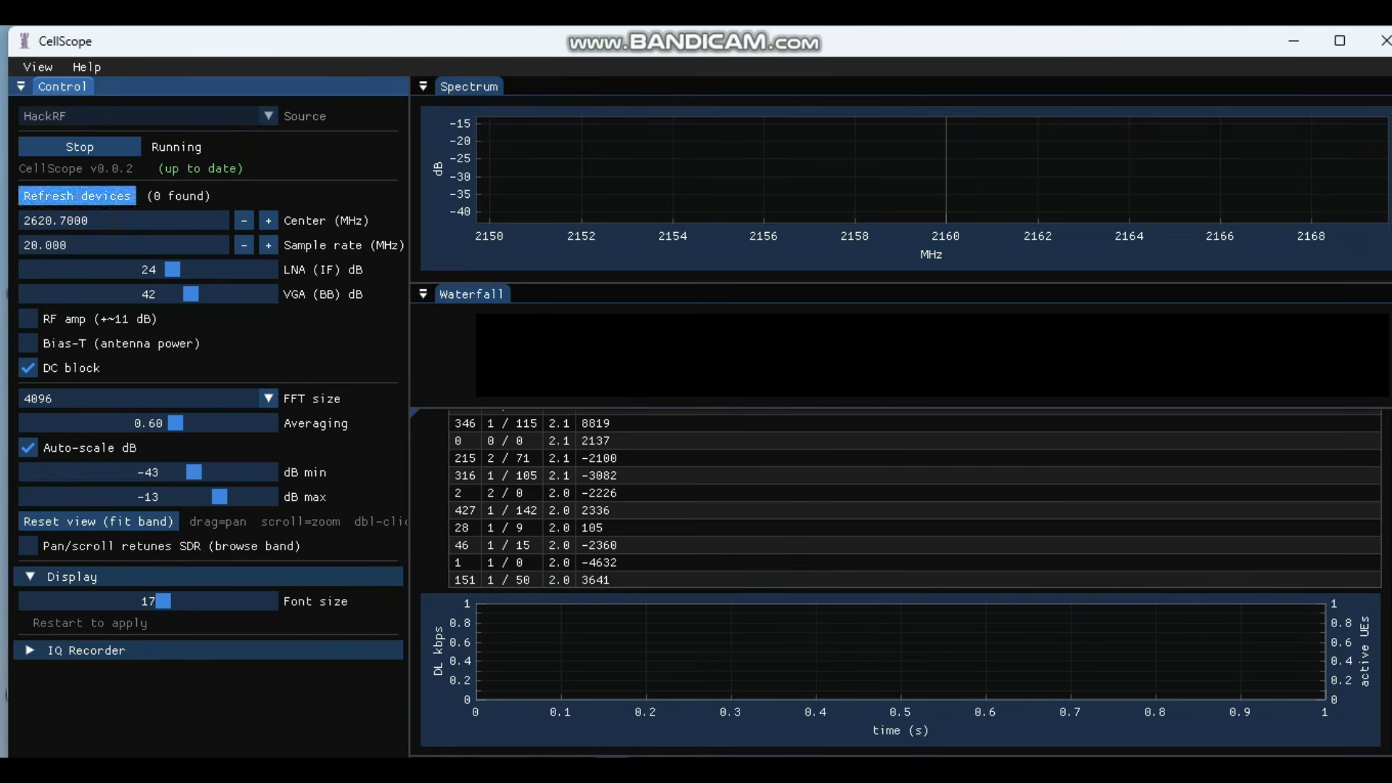
# Step: Restart the 2620 MHz capture and step the centre frequency up toward 2650 MHz
pyautogui.click(80, 146)
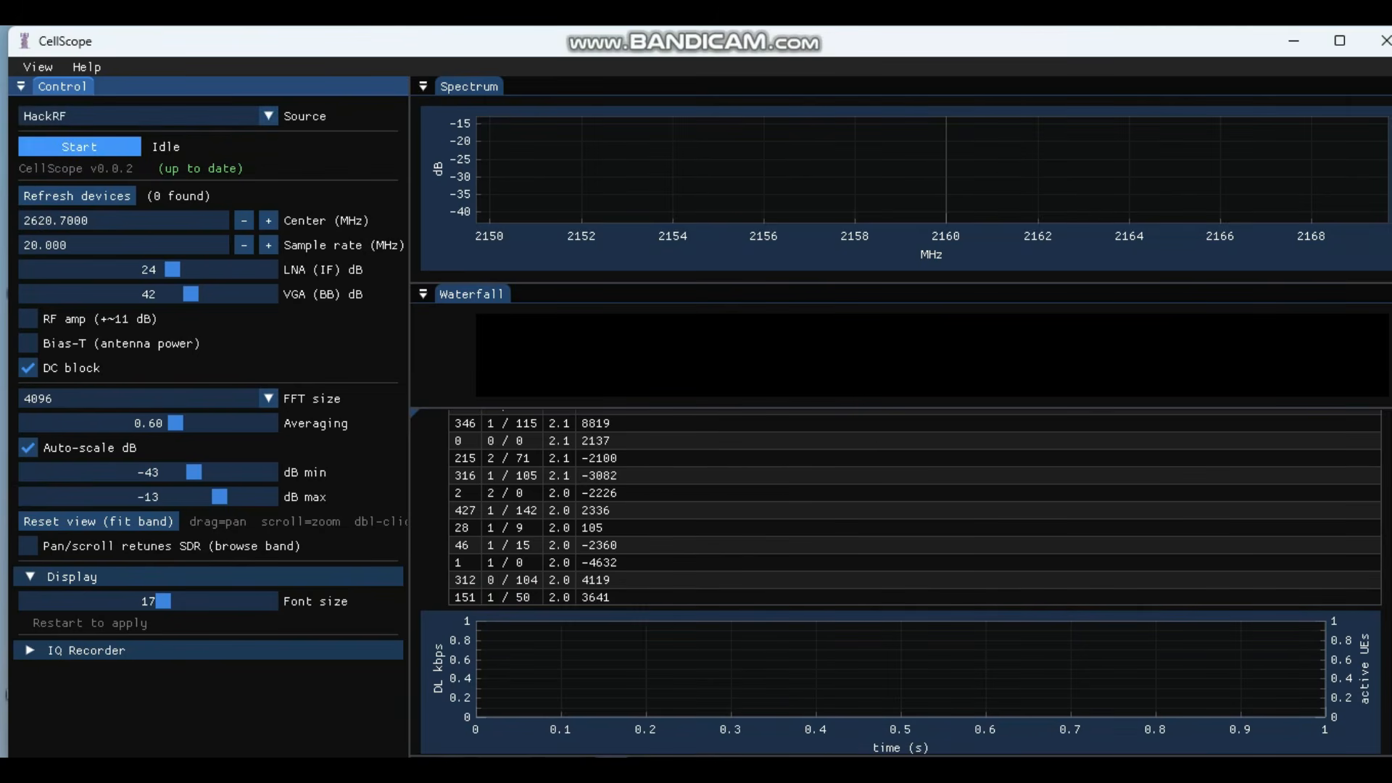
pyautogui.click(80, 146)
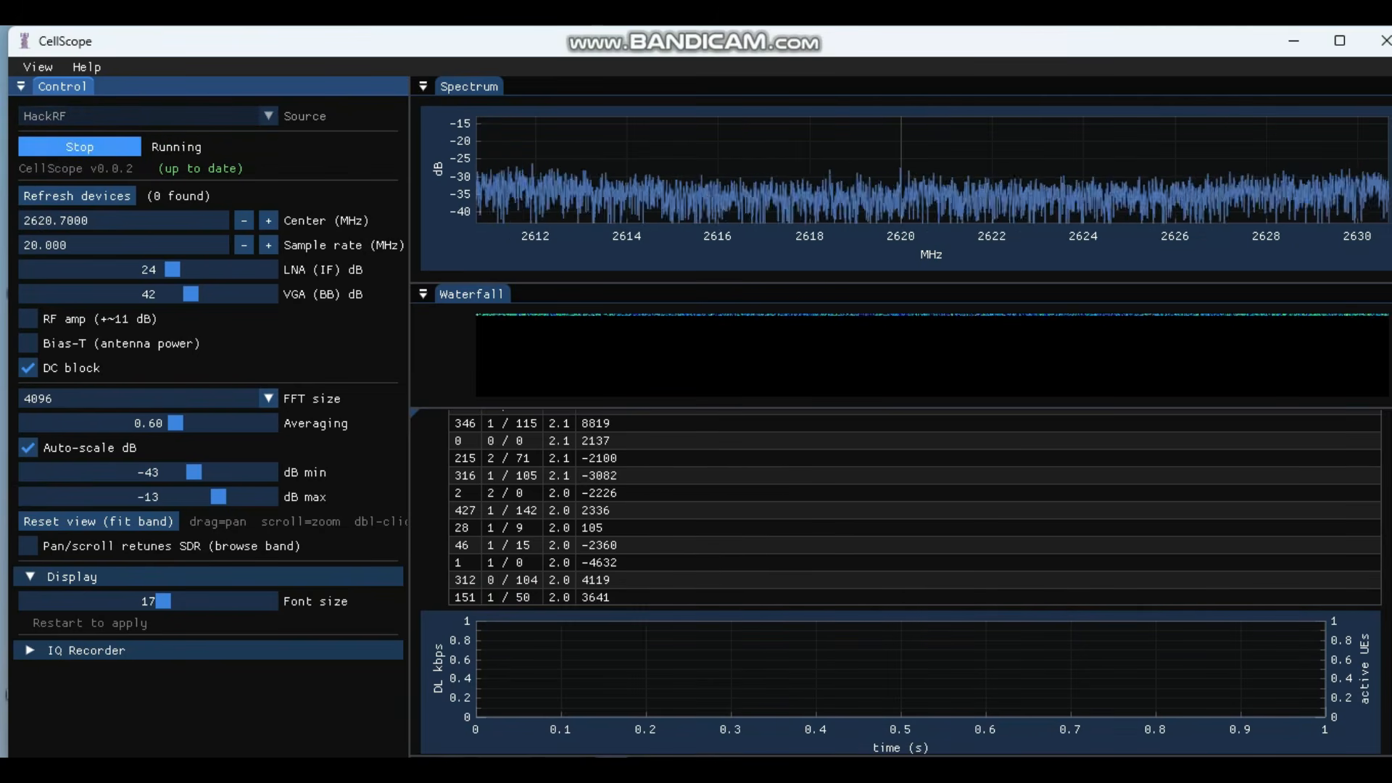
pyautogui.click(268, 221)
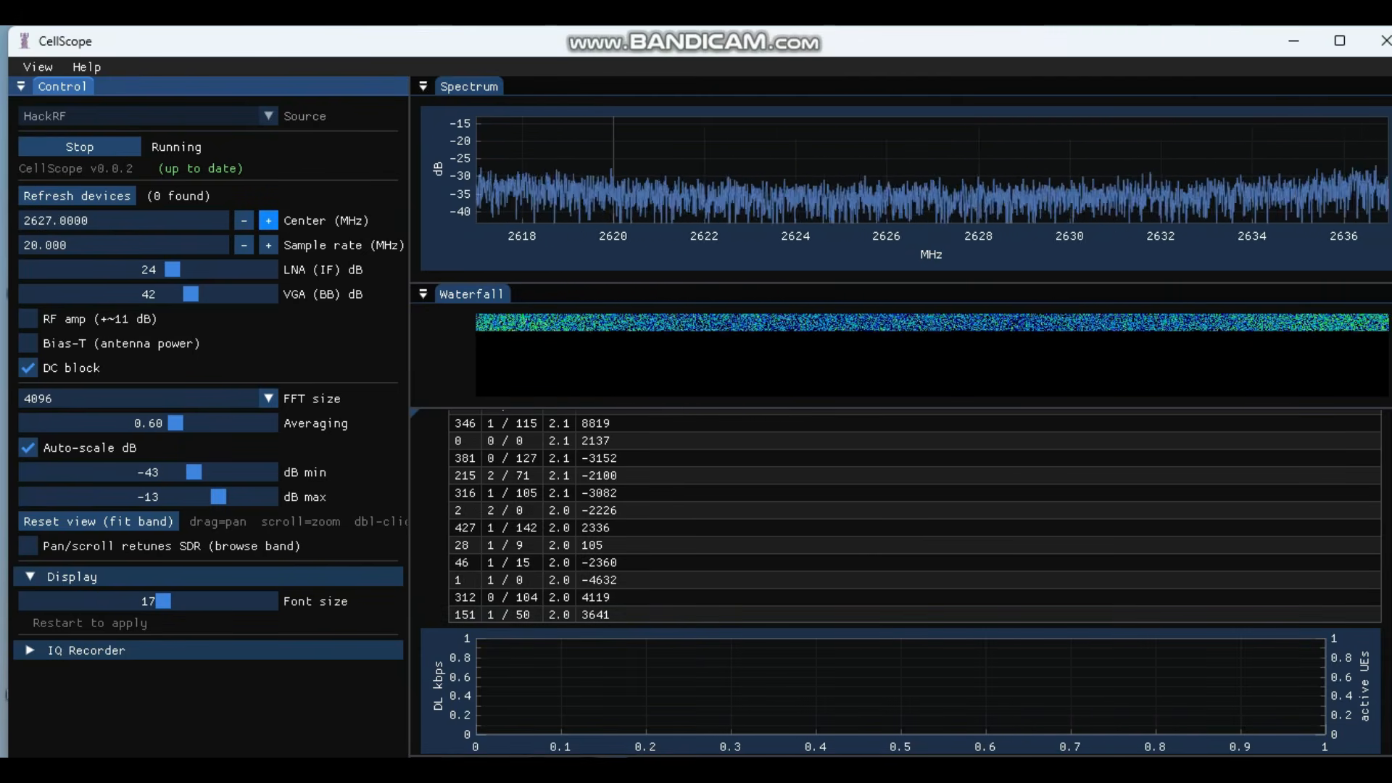
pyautogui.click(269, 221)
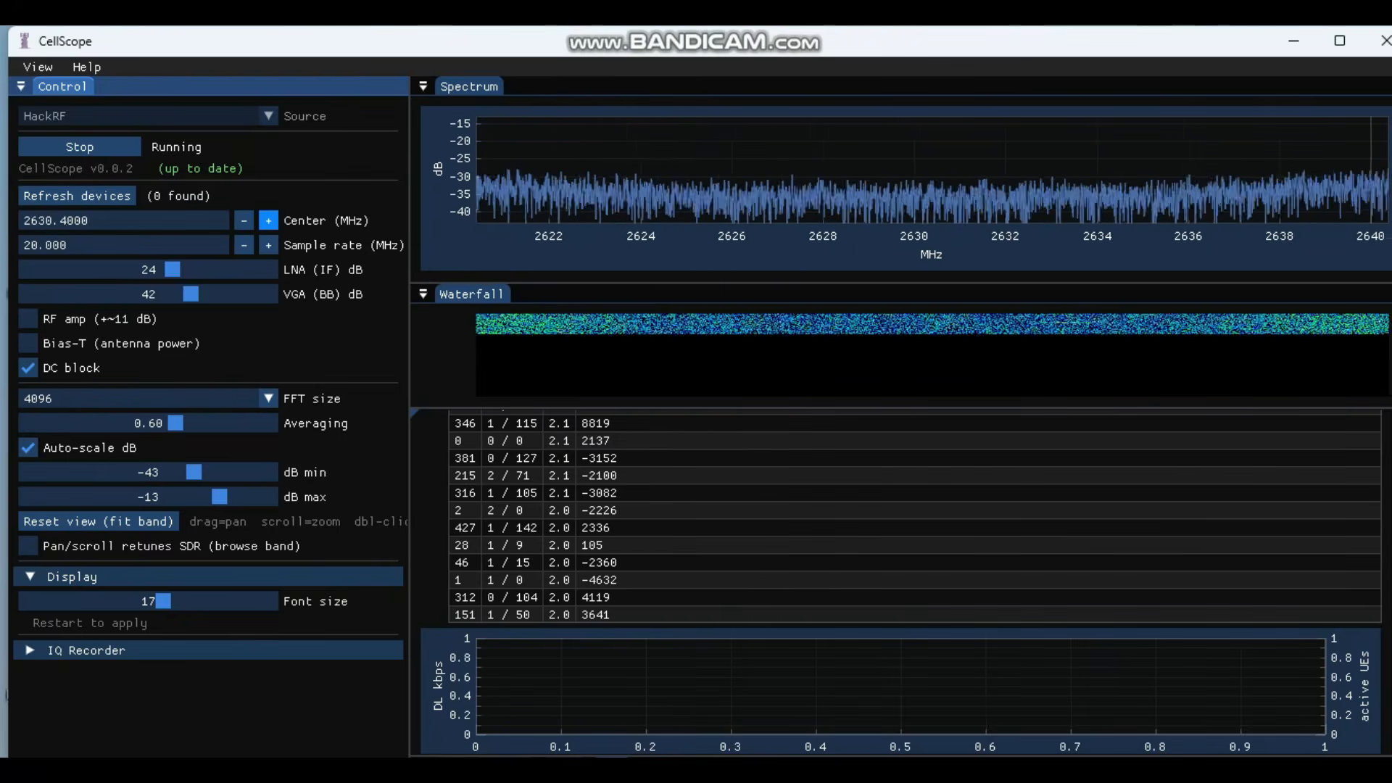
pyautogui.click(268, 220)
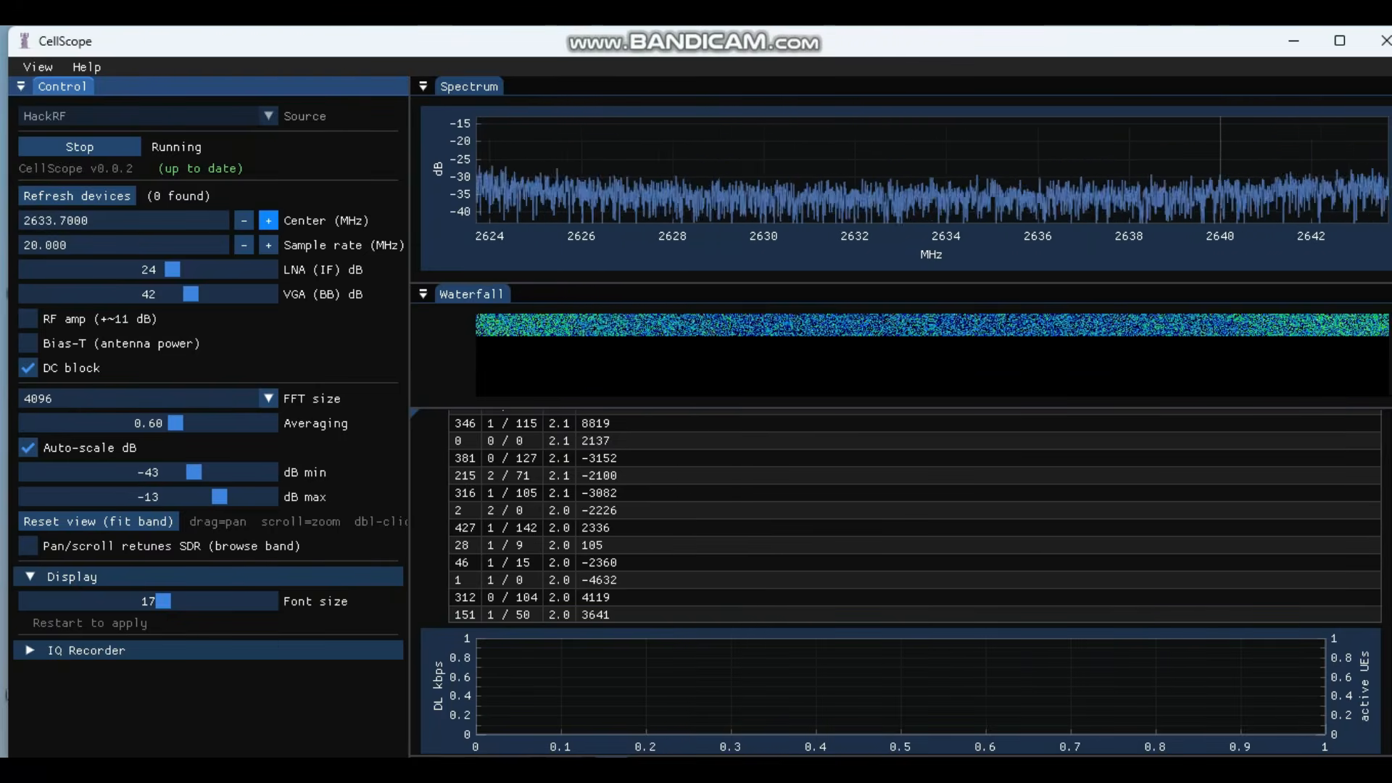
pyautogui.click(268, 221)
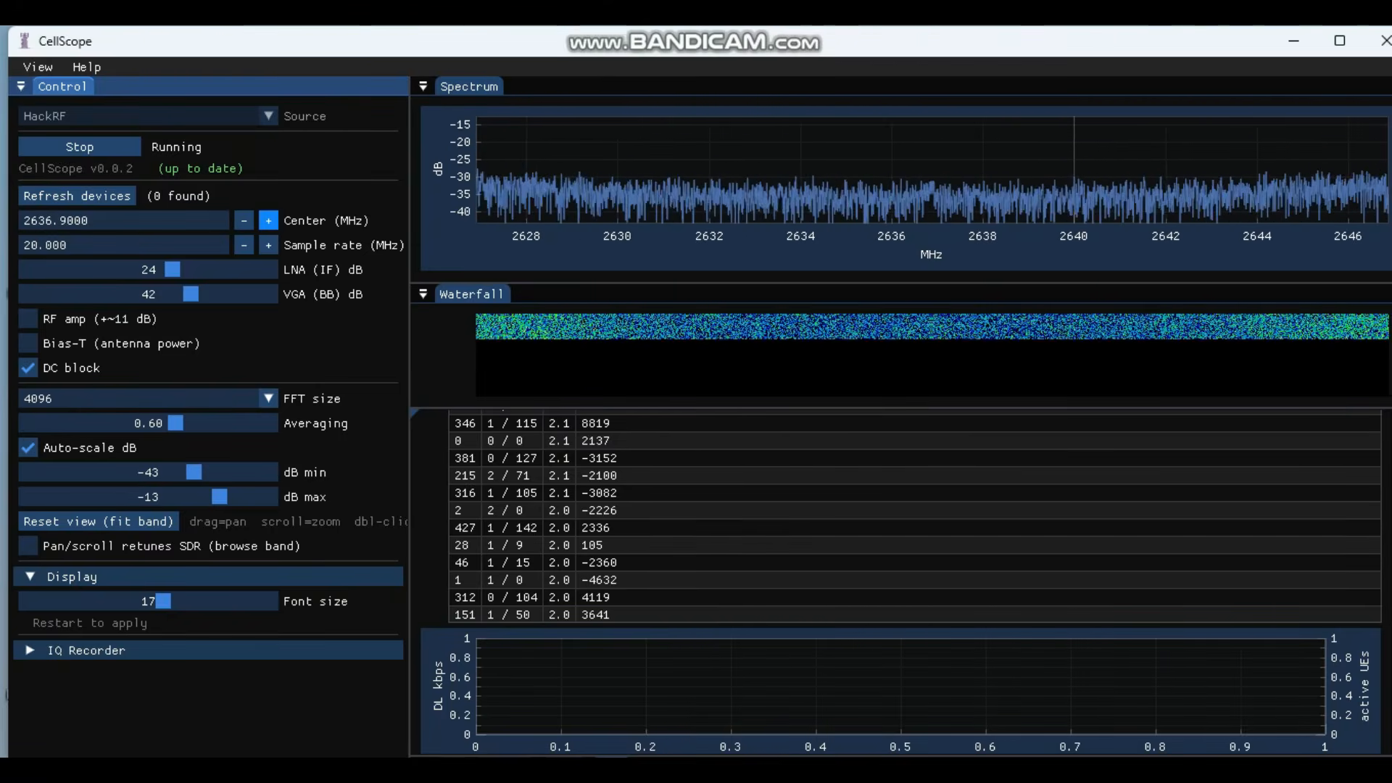
pyautogui.click(268, 220)
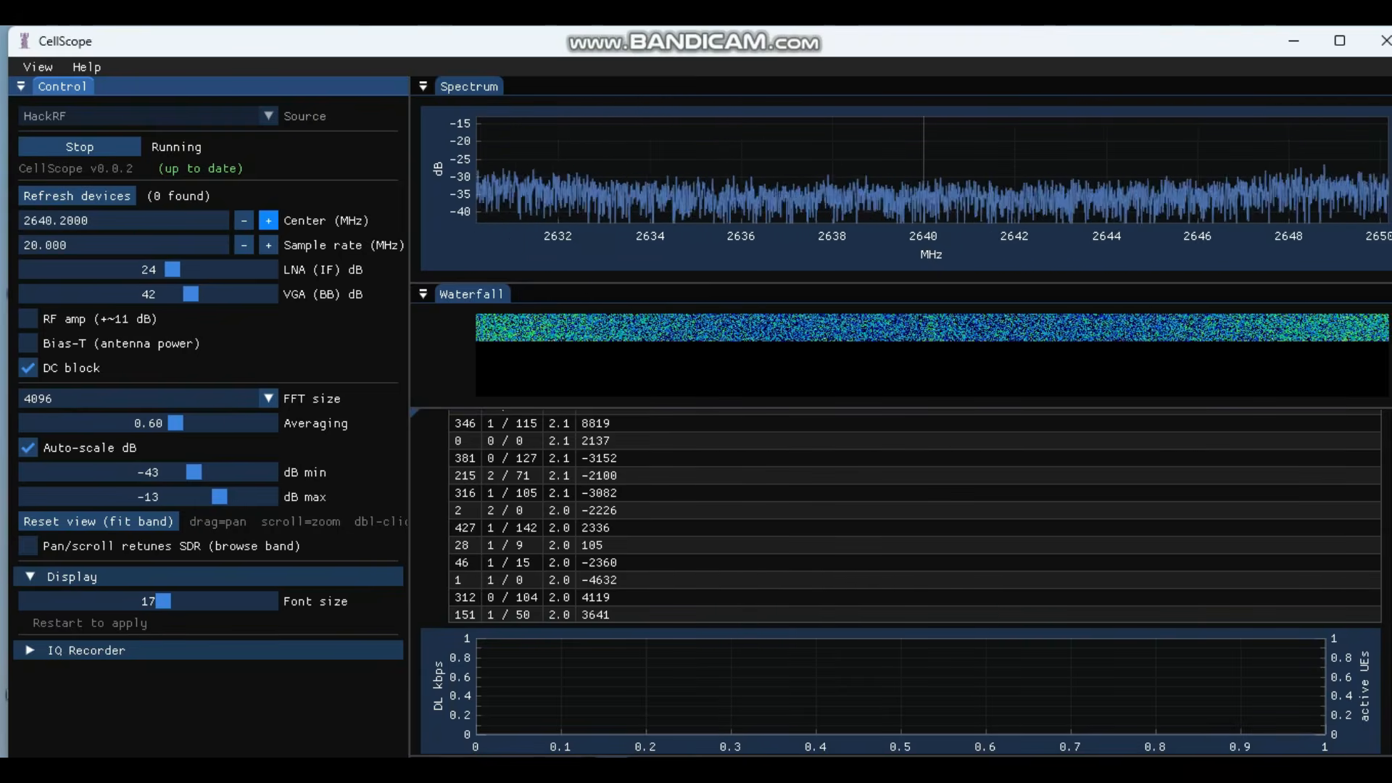
pyautogui.click(268, 221)
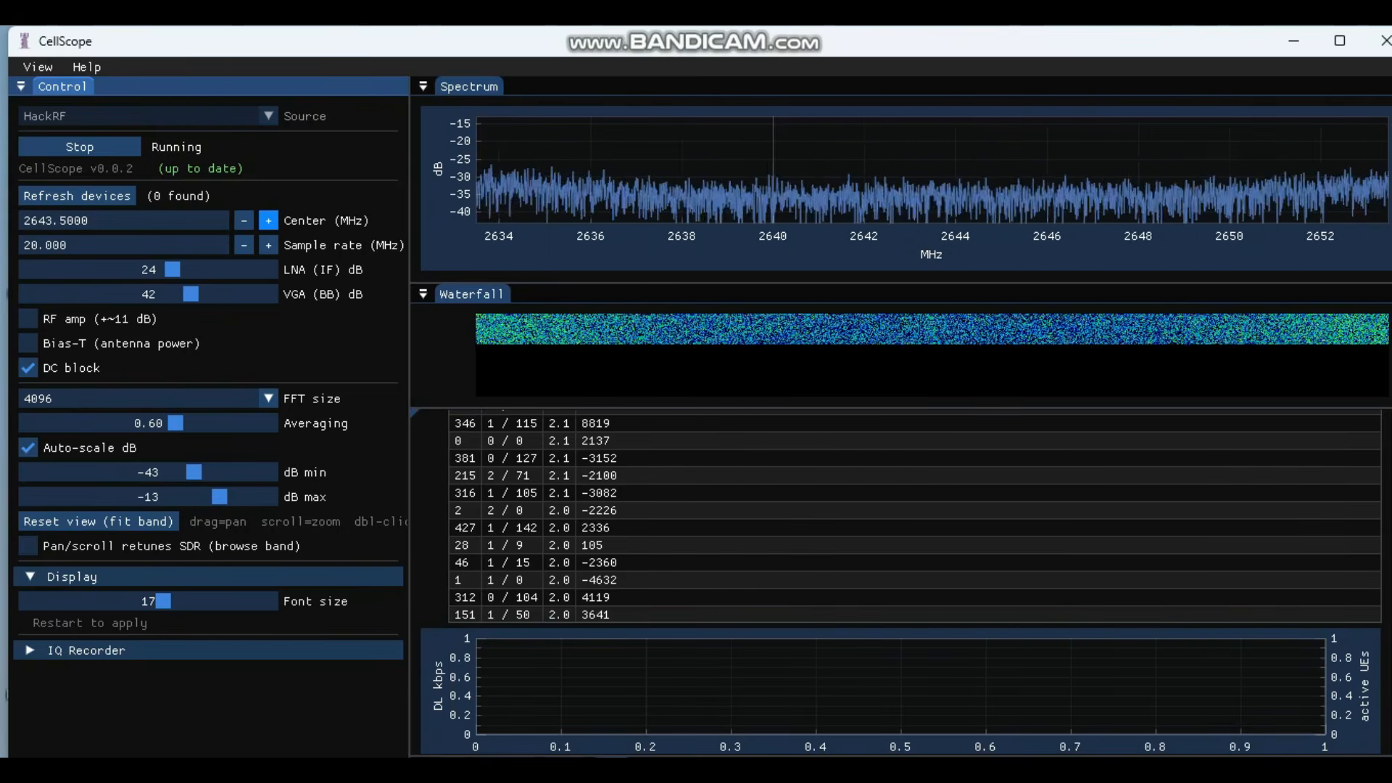
pyautogui.click(268, 220)
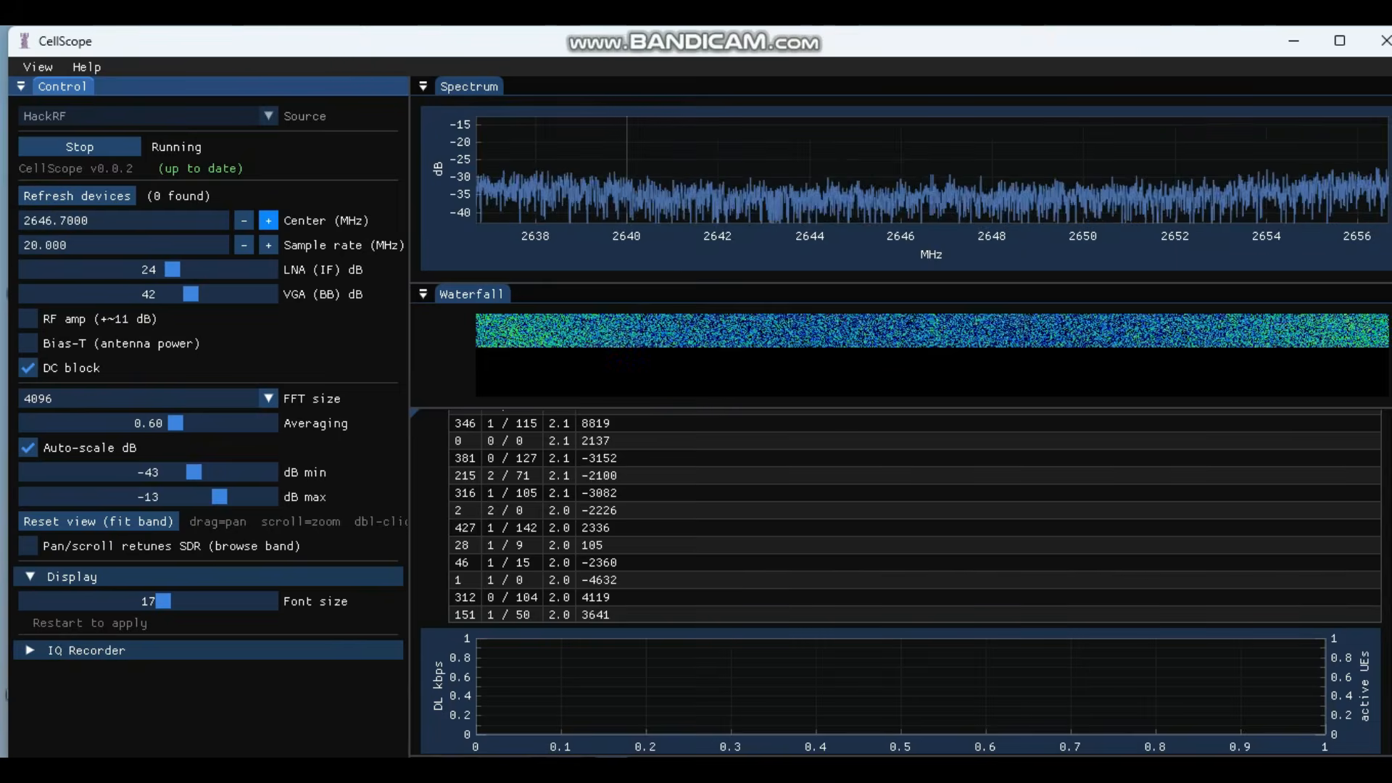
pyautogui.click(269, 220)
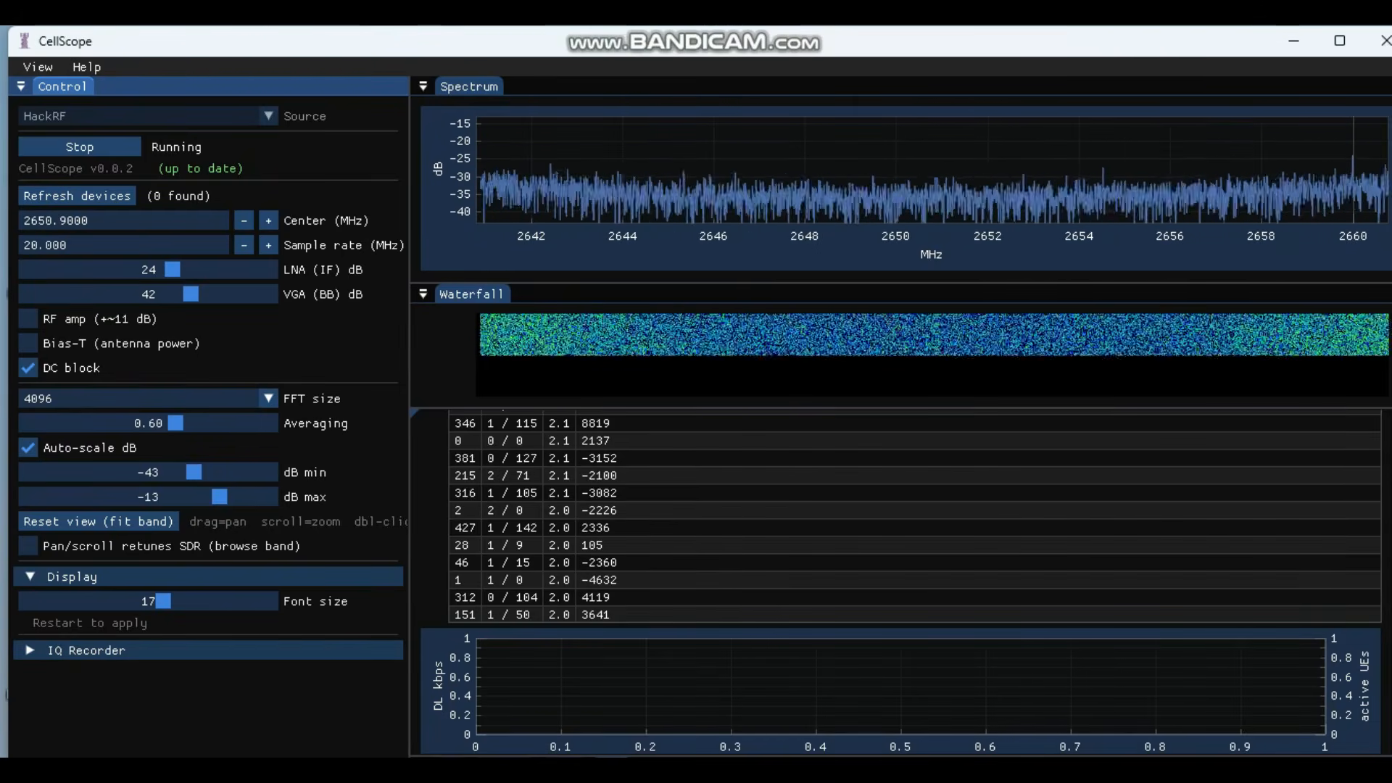
# Step: Set the centre frequency to exactly 2650.9000 MHz
pyautogui.click(88, 221)
pyautogui.press('BackSpace')
pyautogui.press('BackSpace')
pyautogui.press('BackSpace')
pyautogui.press('BackSpace')
pyautogui.write('9000')
pyautogui.press('Return')
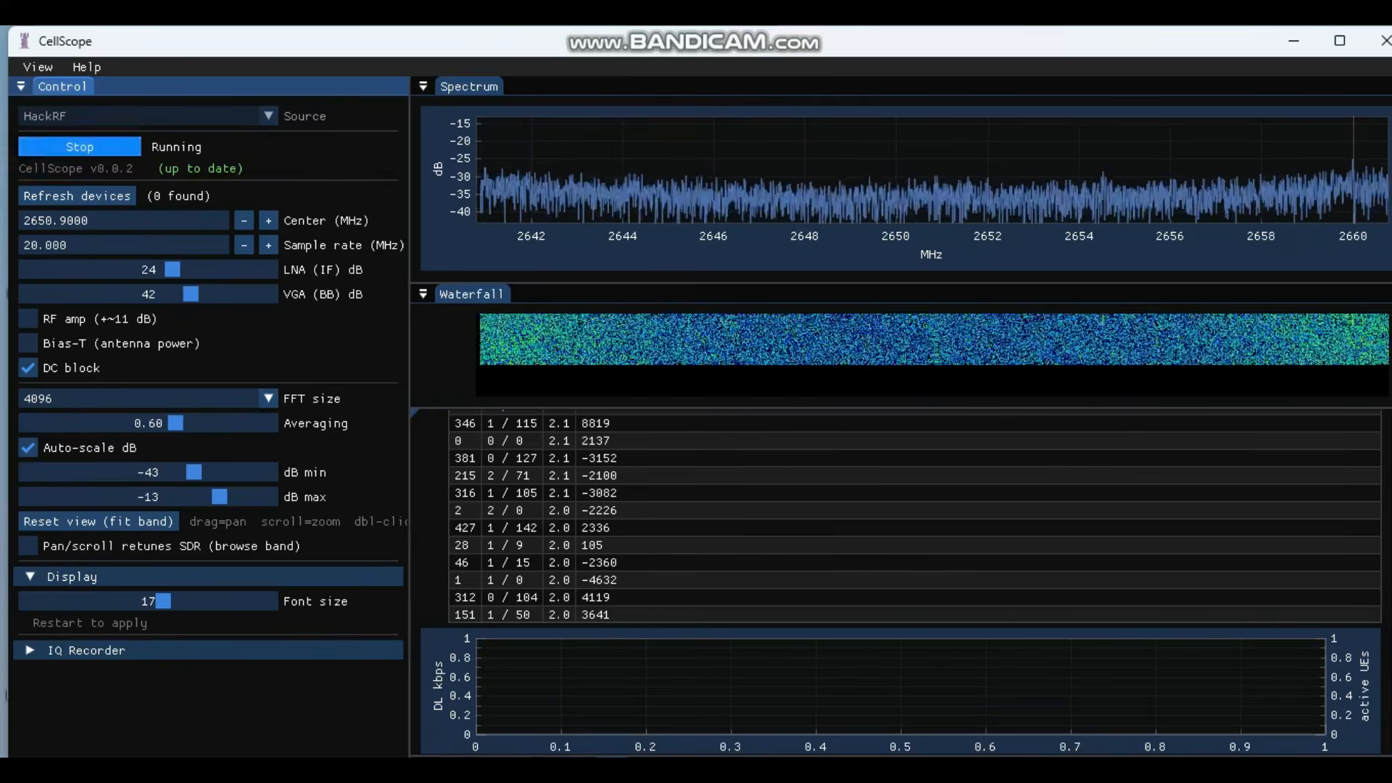
# Step: Stop the capture, change the centre from 2650.9000 to 2160.9000 MHz, and start it again
pyautogui.click(80, 146)
pyautogui.click(88, 220)
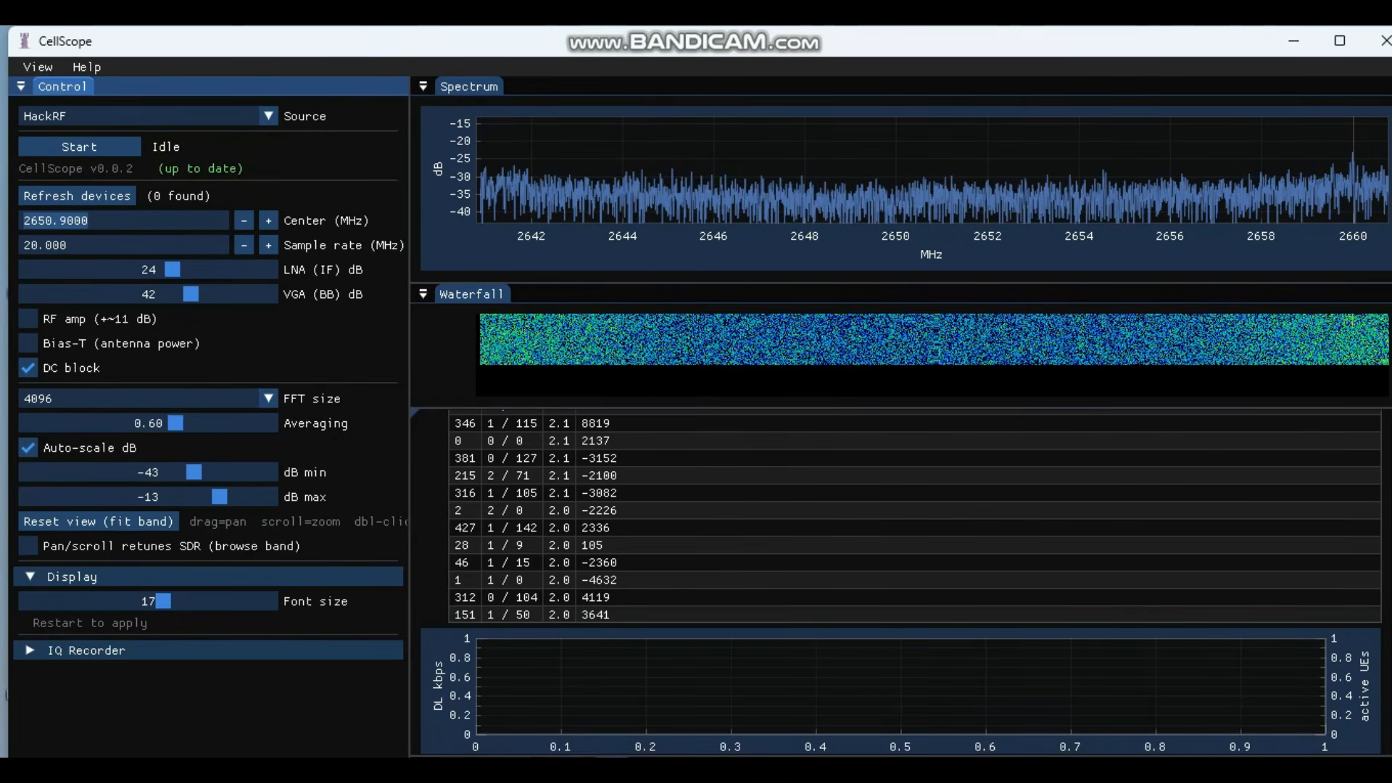
pyautogui.click(47, 220)
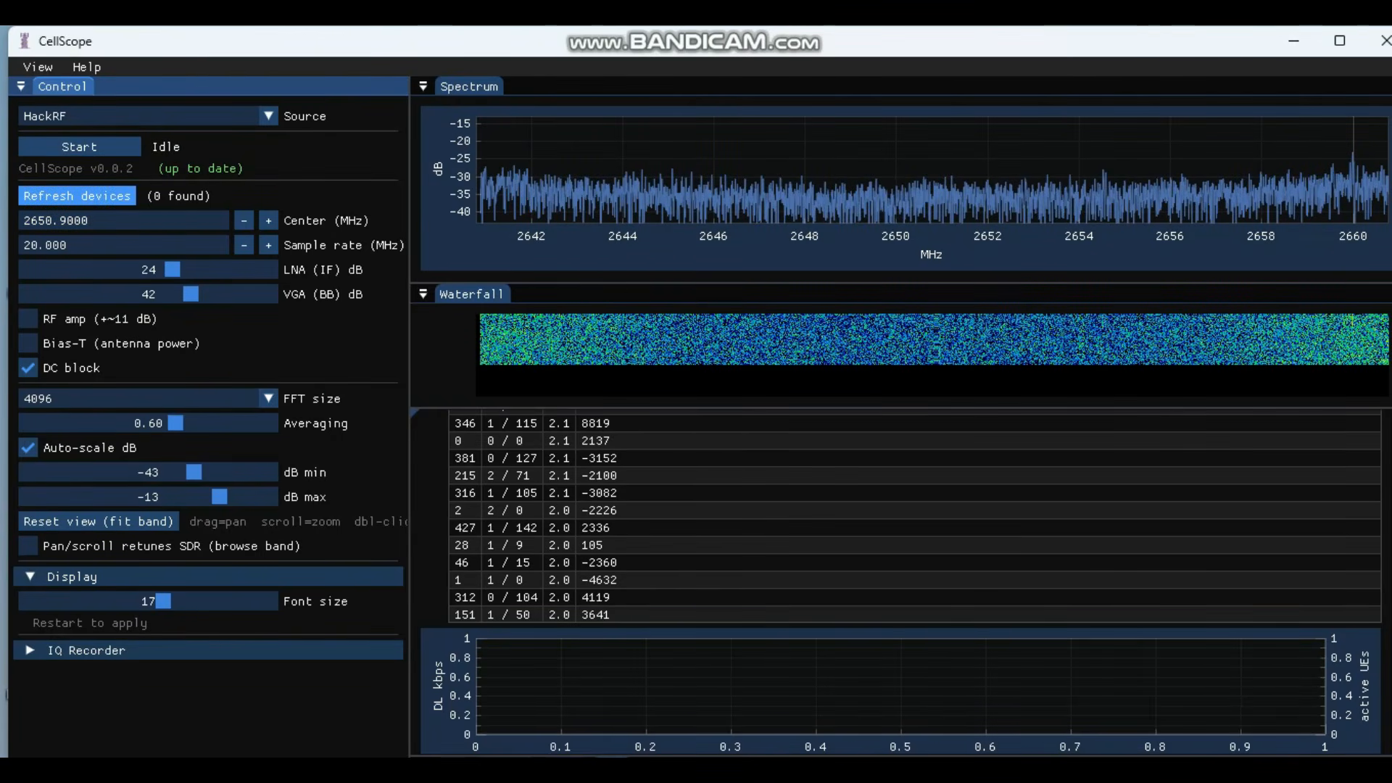
pyautogui.press('BackSpace')
pyautogui.press('BackSpace')
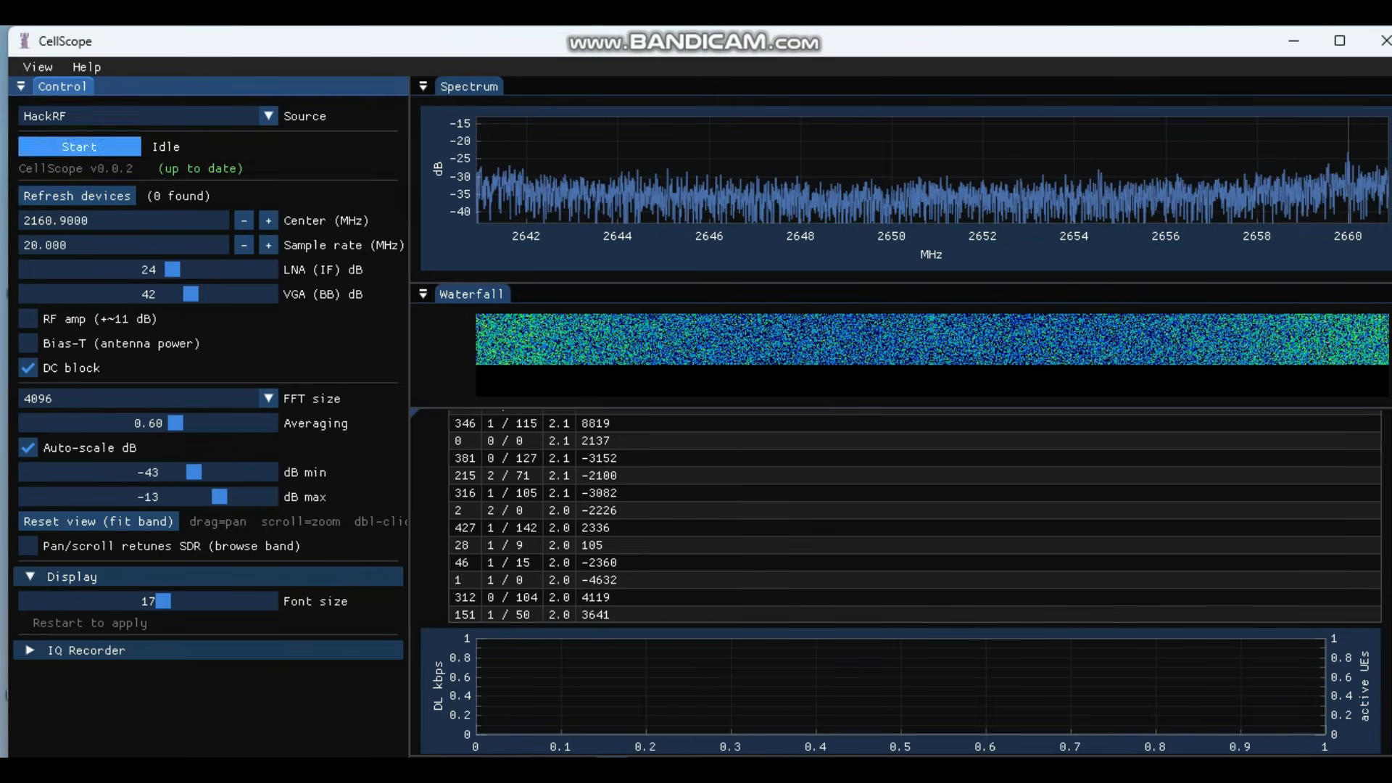
pyautogui.click(79, 146)
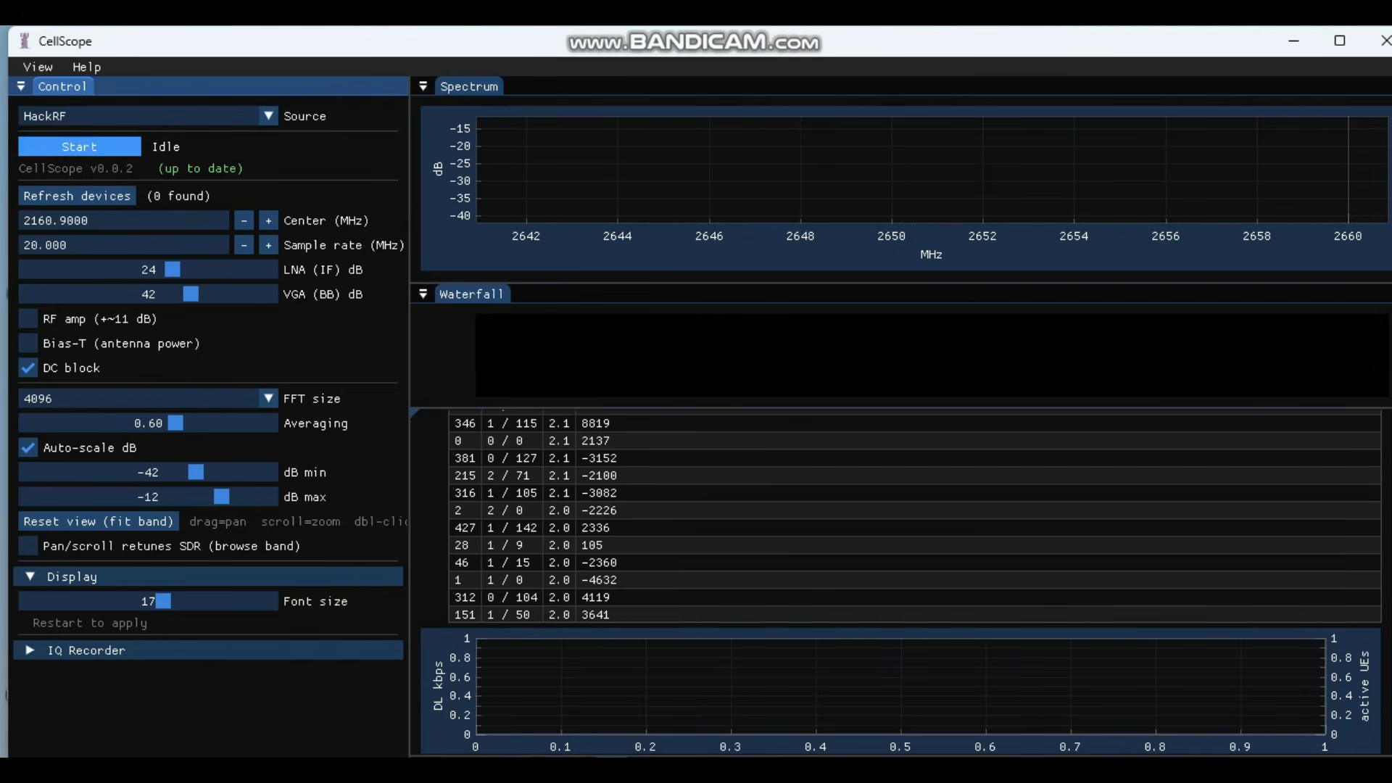
pyautogui.click(79, 147)
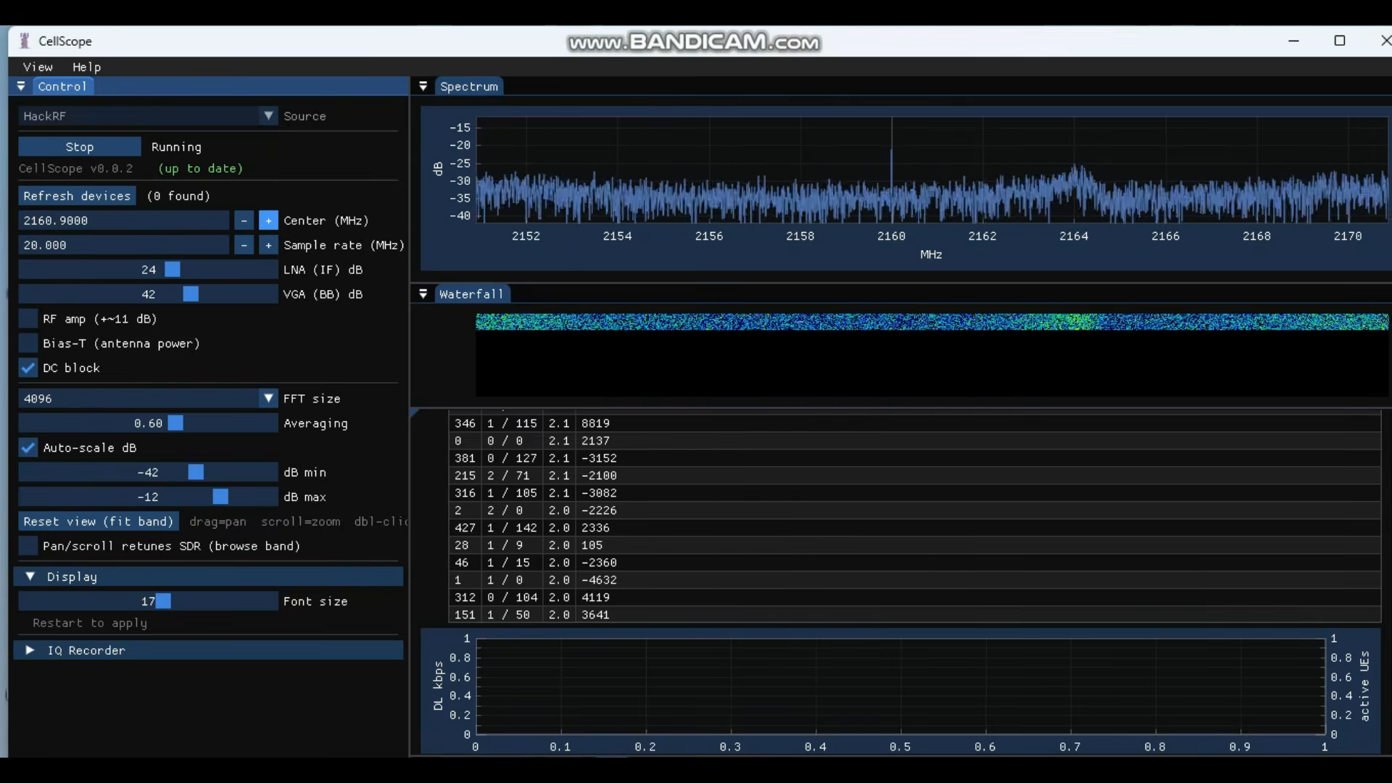
# Step: Lower the centre to 2137.1000 MHz, showing two wide carriers and 15 detected PCIs
pyautogui.click(244, 220)
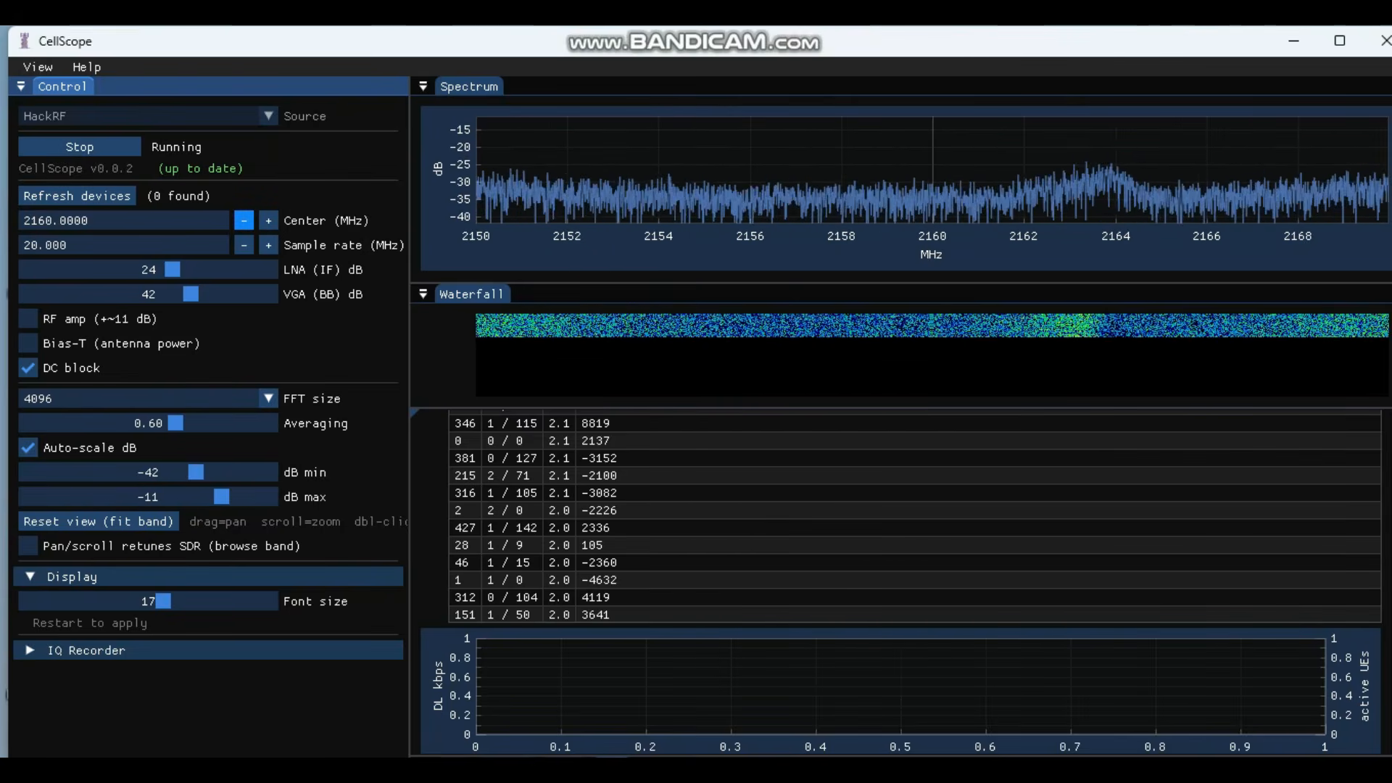
pyautogui.click(243, 221)
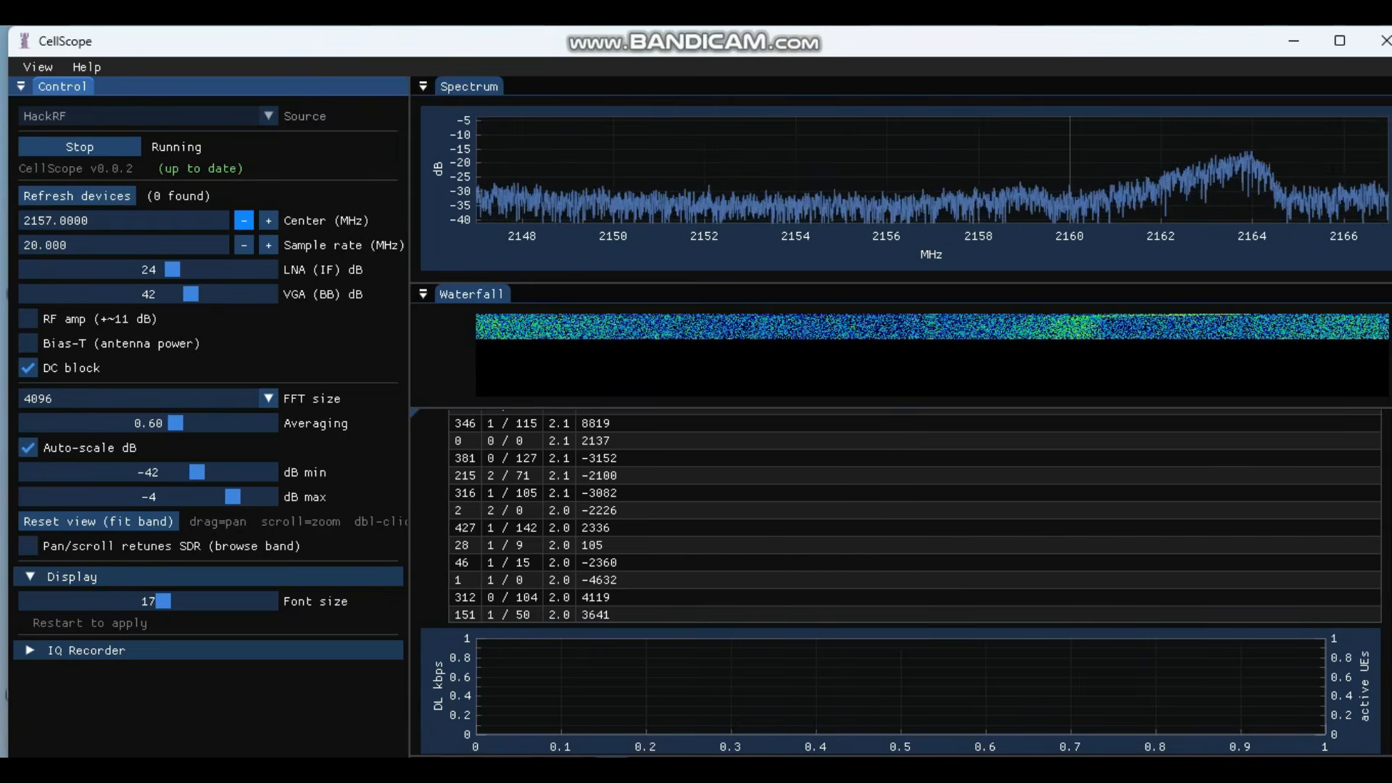
pyautogui.moveTo(243, 220); pyautogui.dragTo(244, 220)
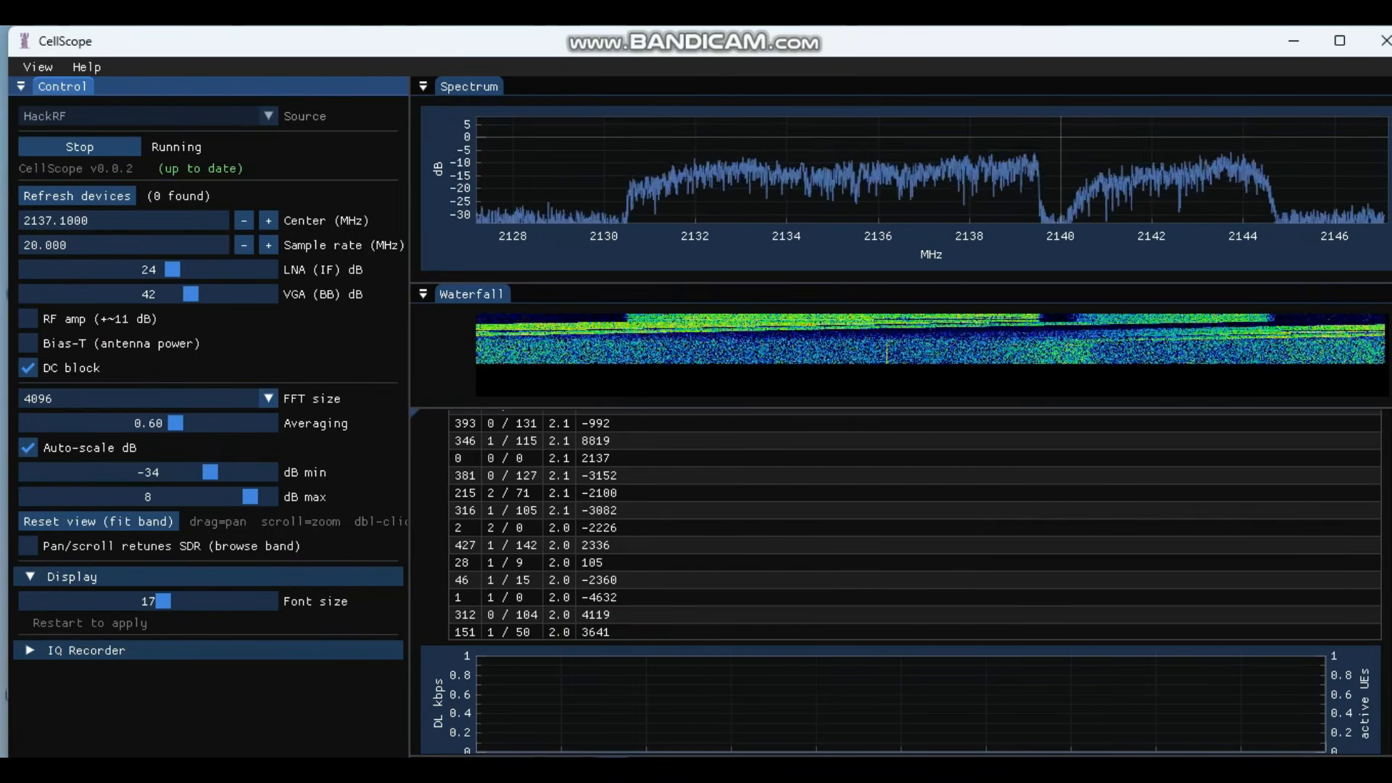
pyautogui.scroll(-2, 551, 652)
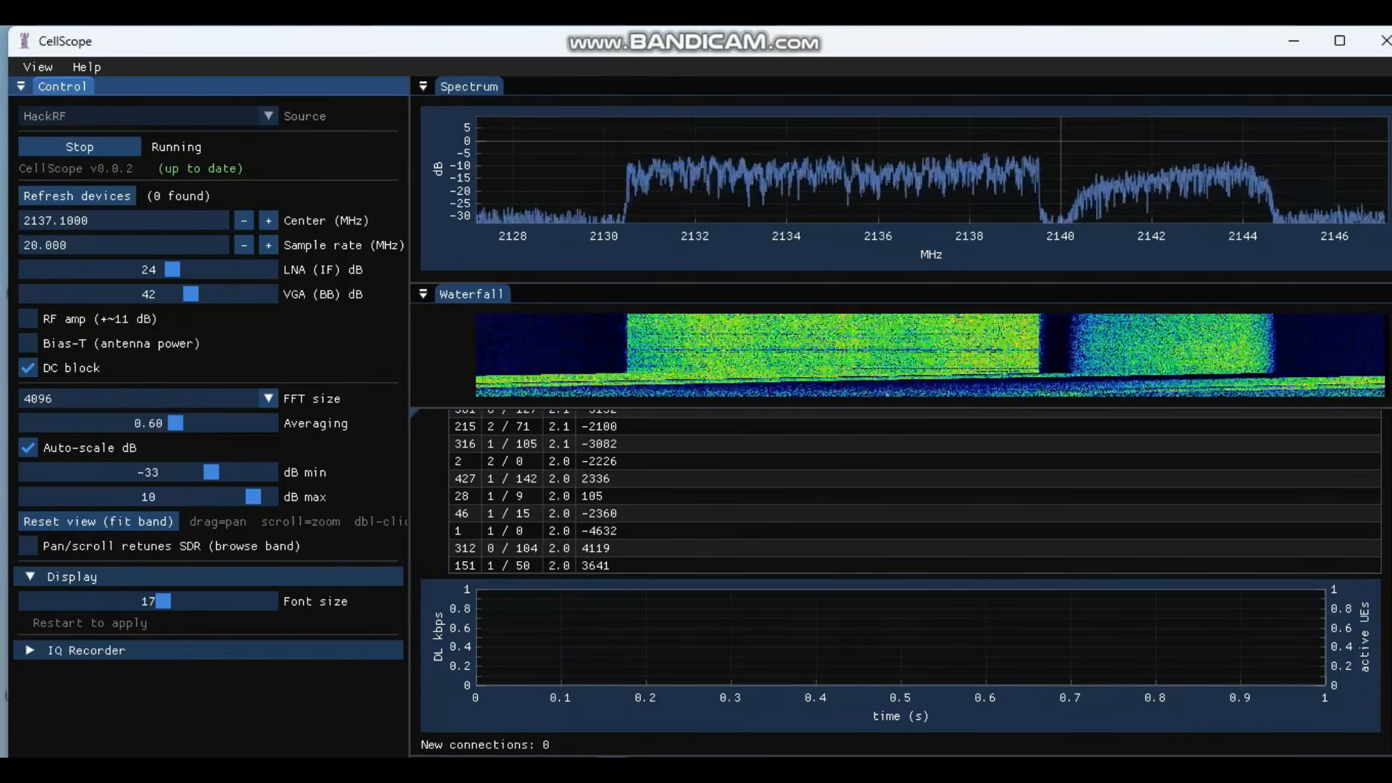
pyautogui.scroll(3, 901, 586)
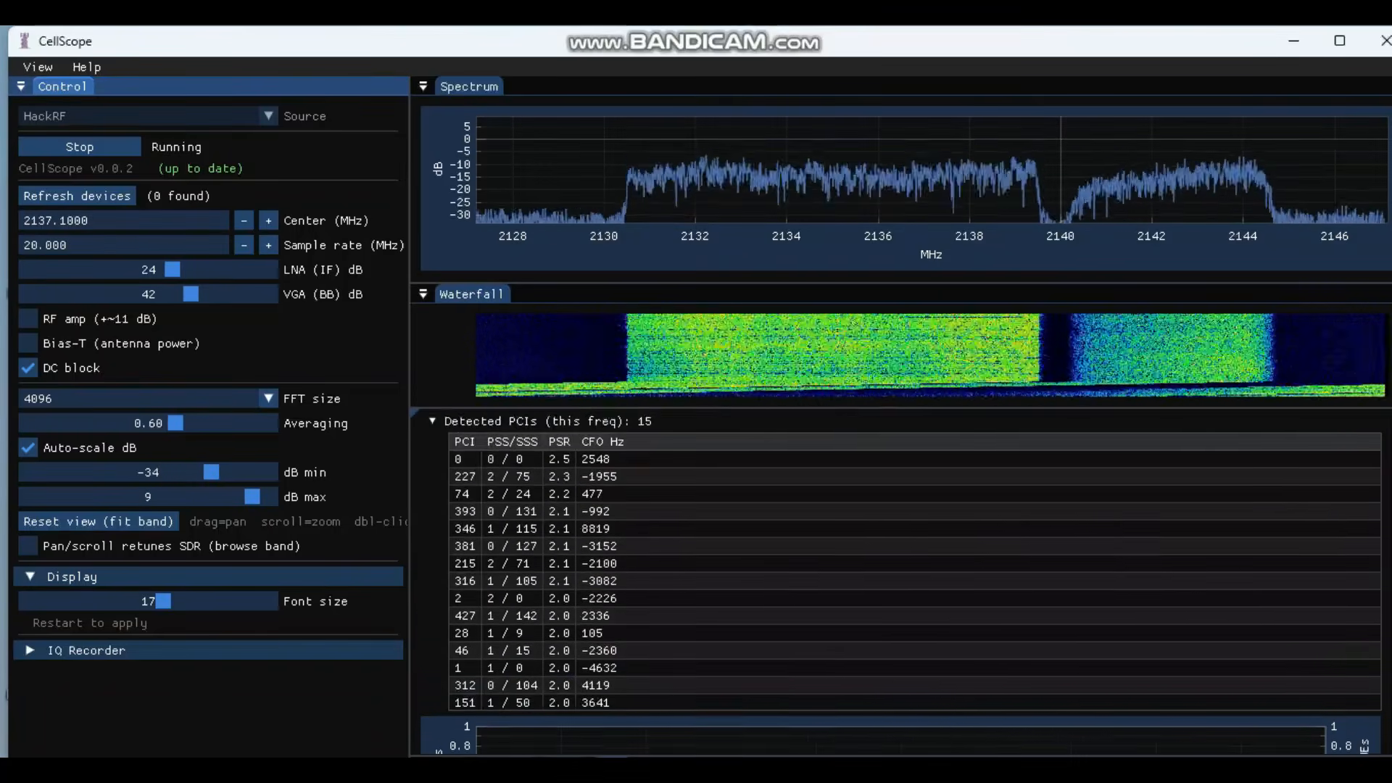